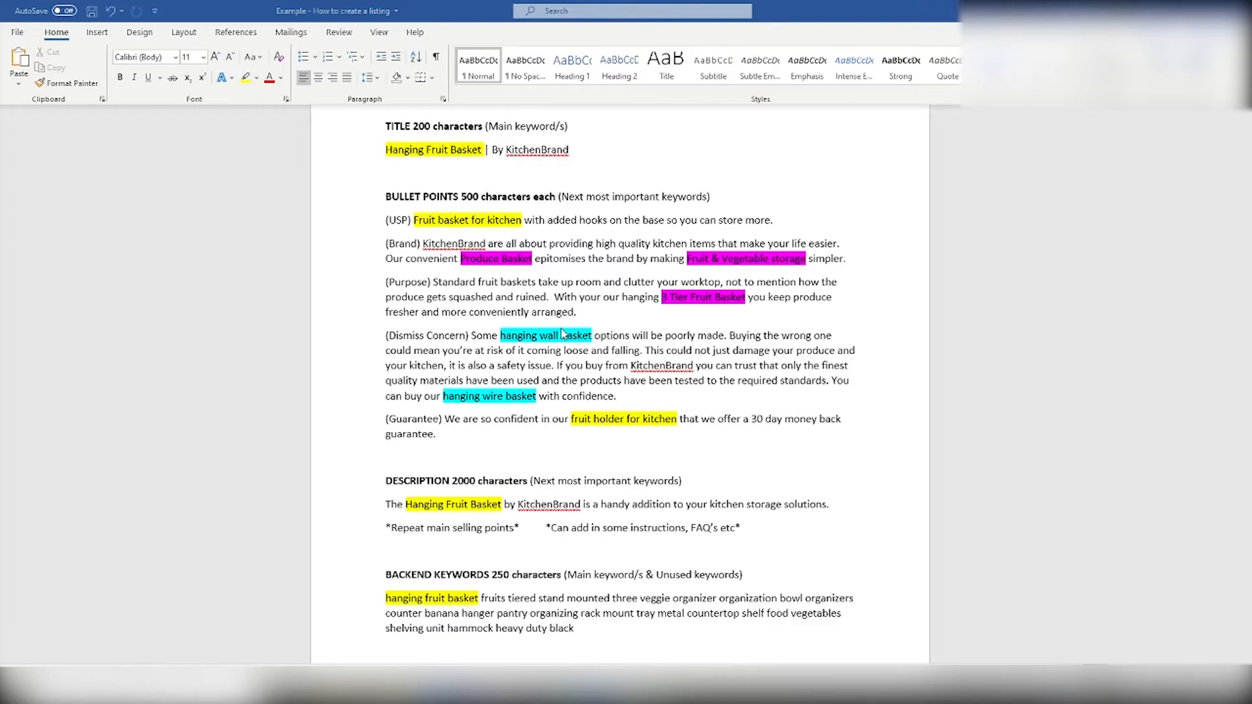
- Switch to the browser and look over the Granrosi wire basket listing and the Amazon keyword research video
click(457, 689)
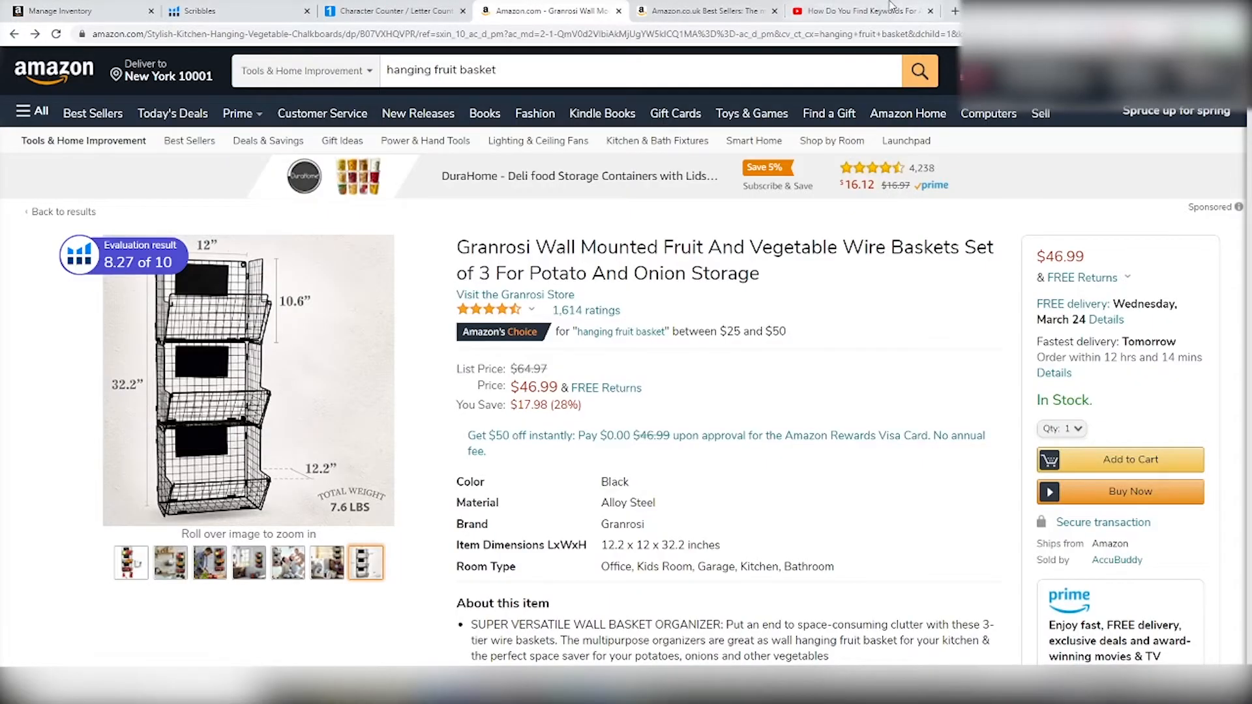
click(865, 14)
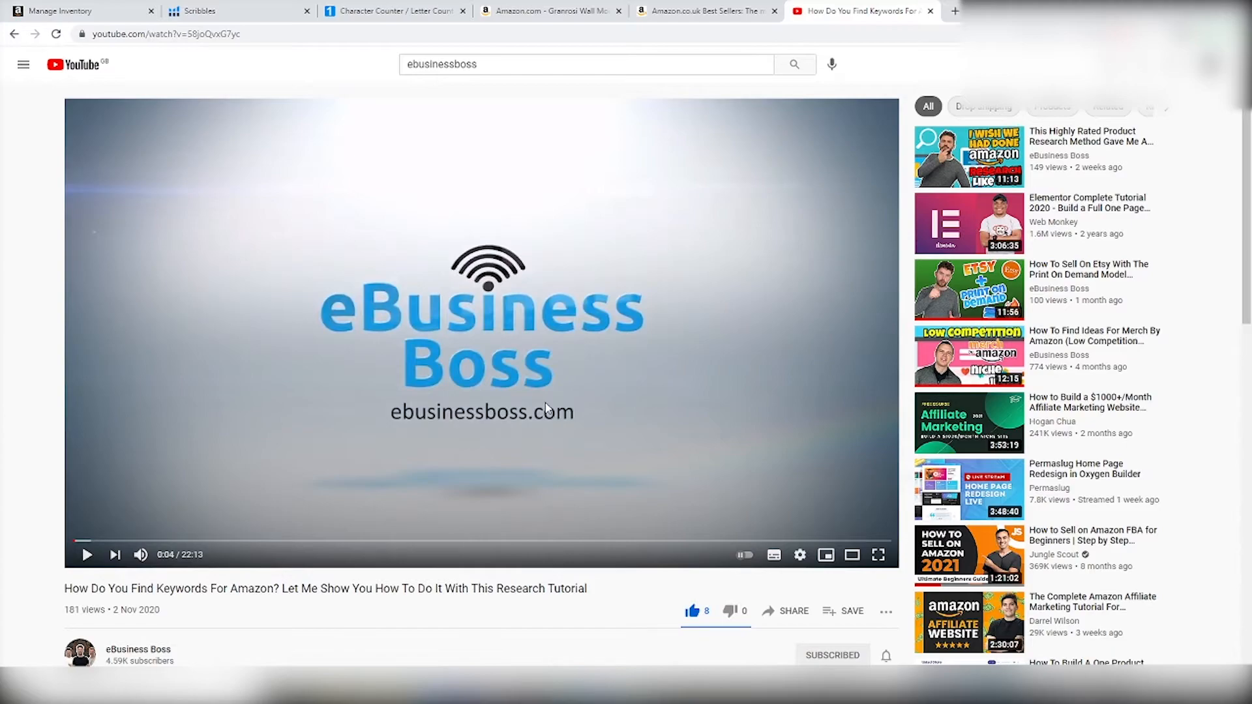
click(557, 10)
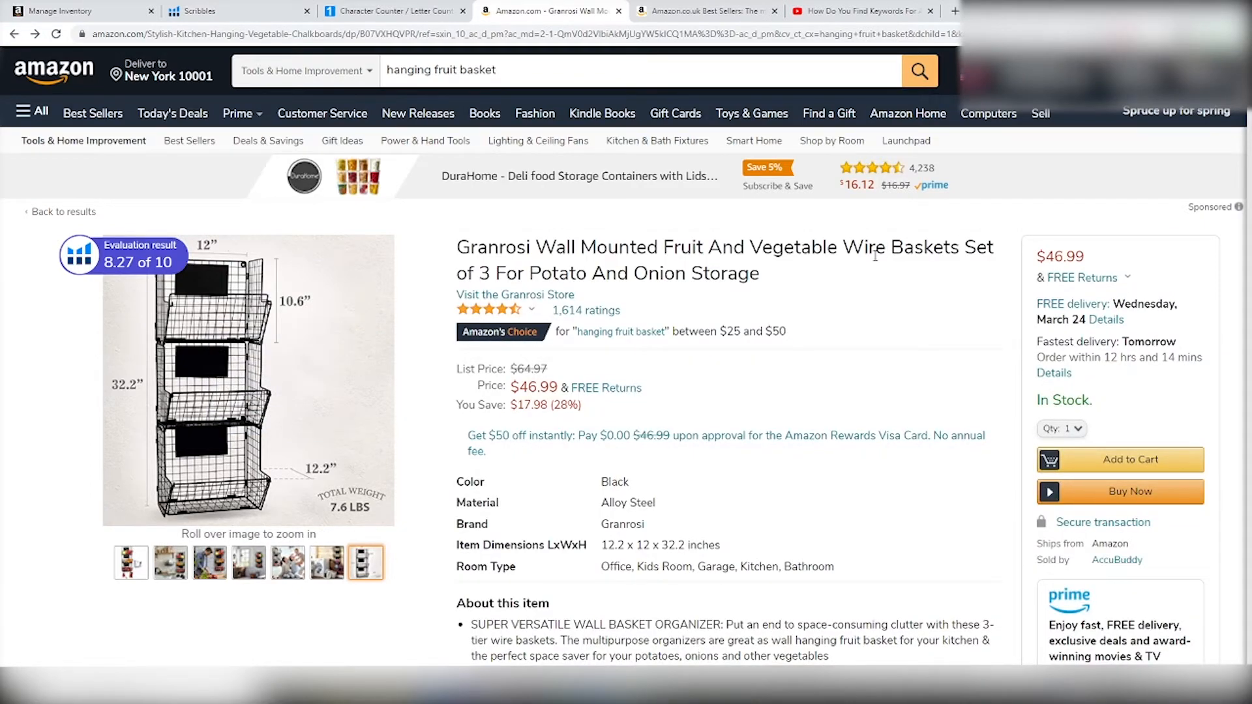
click(863, 6)
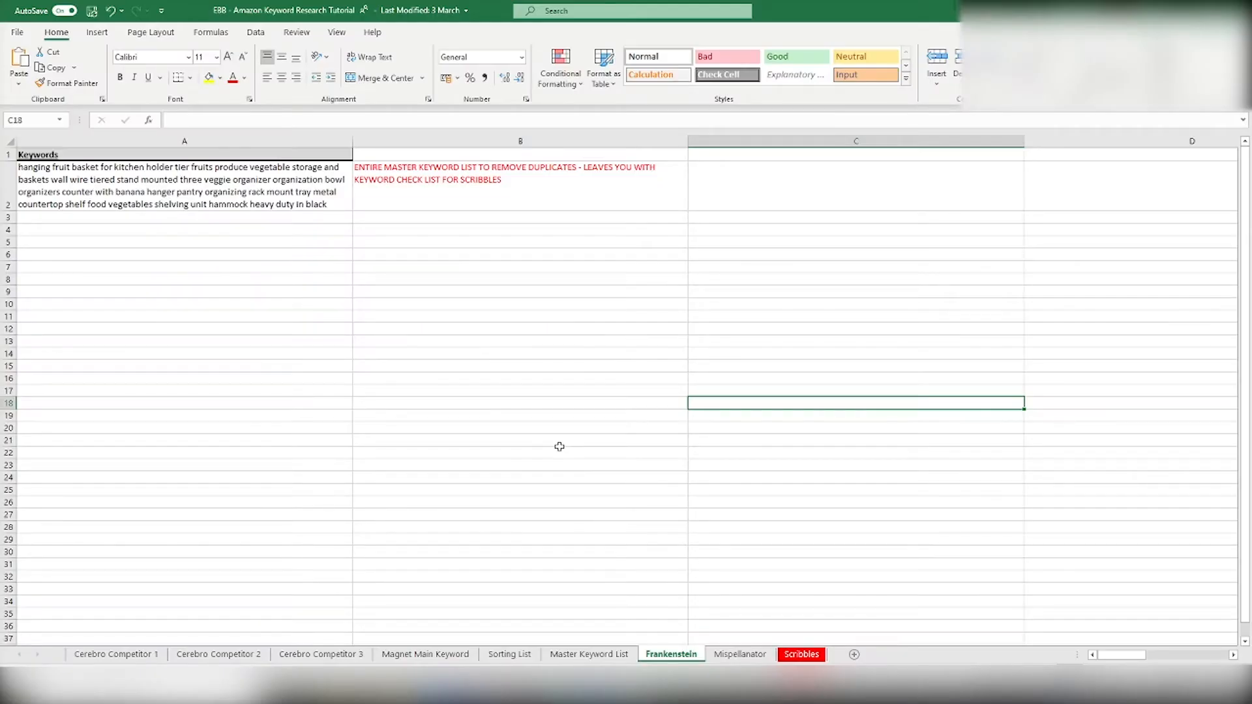
- Review the three Cerebro Competitor sheets, the Magnet Main Keyword sheet and the Sorting List in the Excel keyword workbook
click(148, 656)
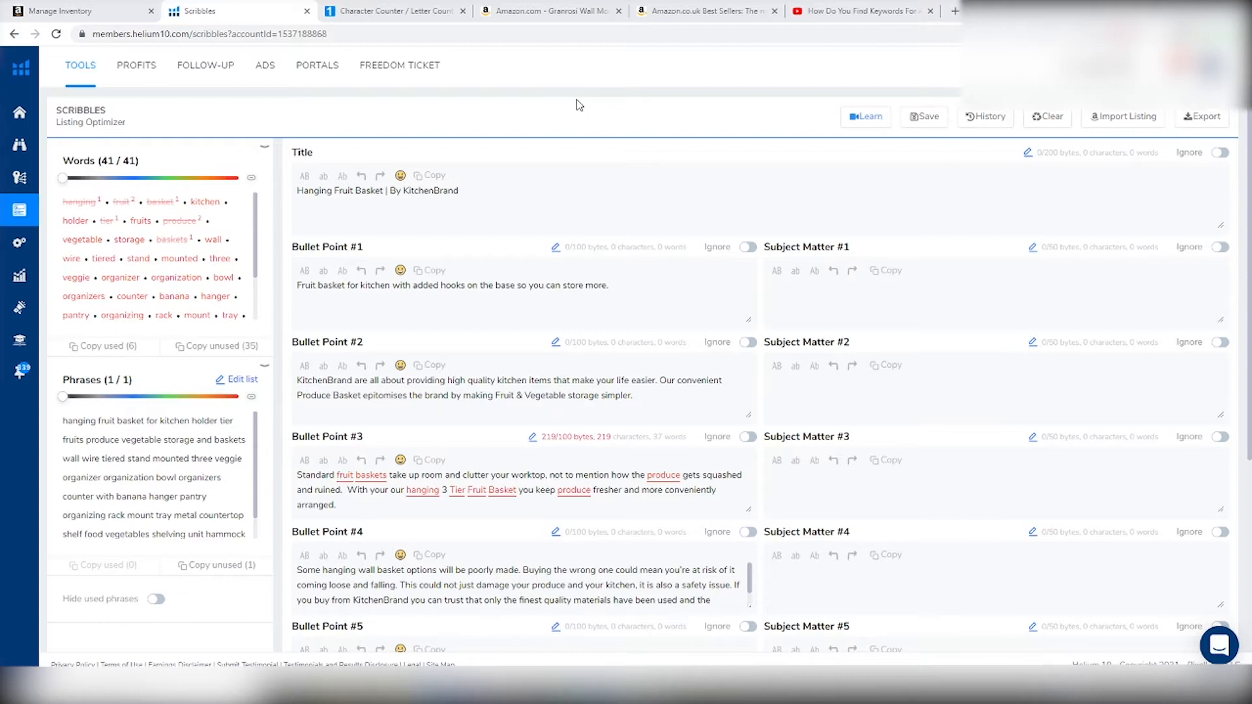
click(606, 686)
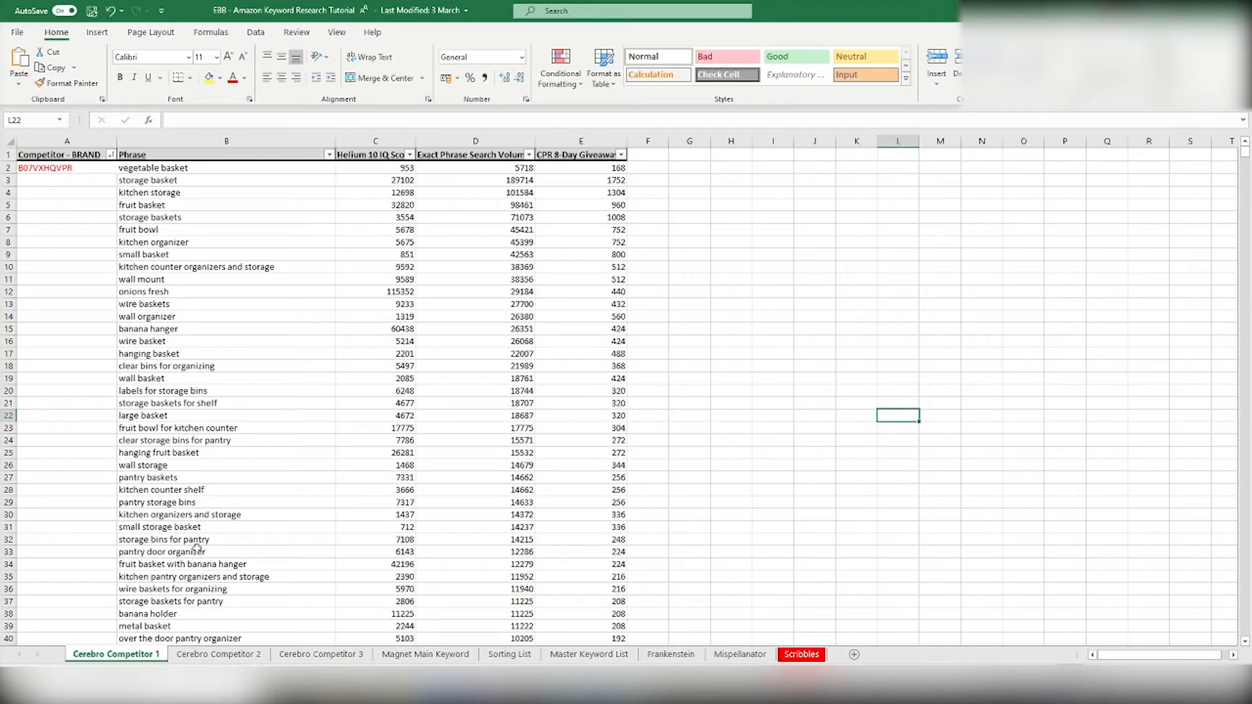
click(231, 655)
click(311, 656)
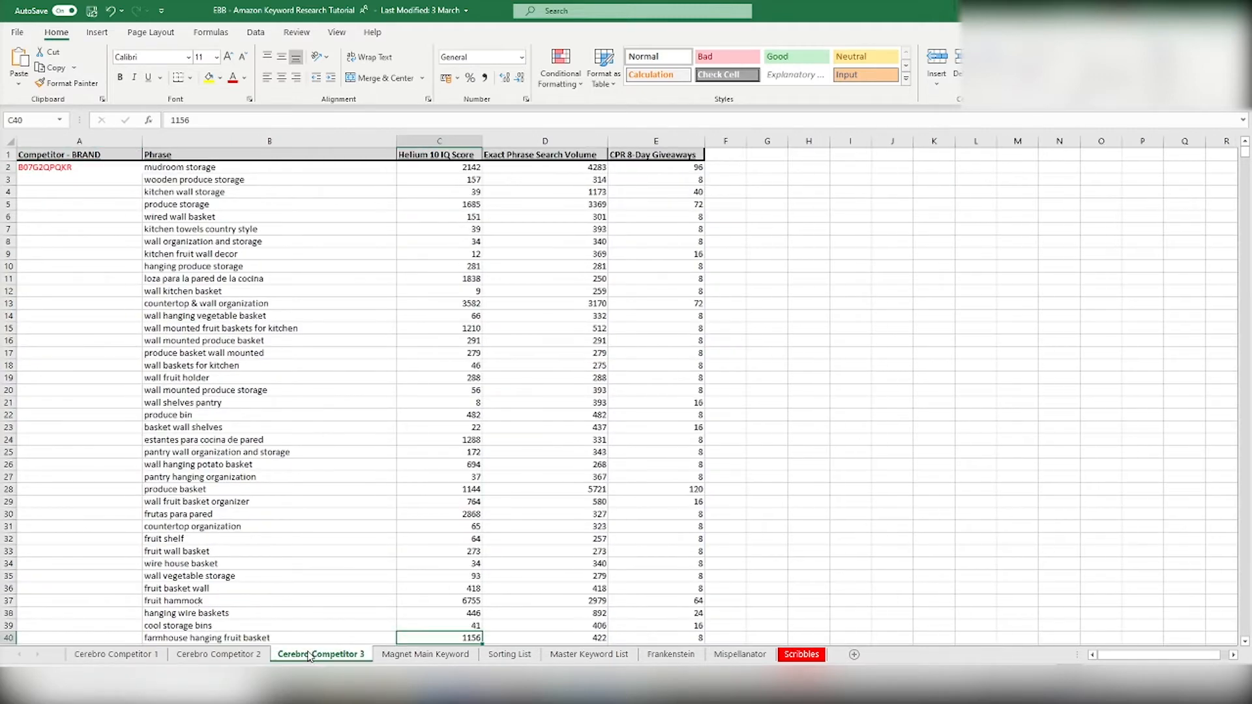
click(411, 655)
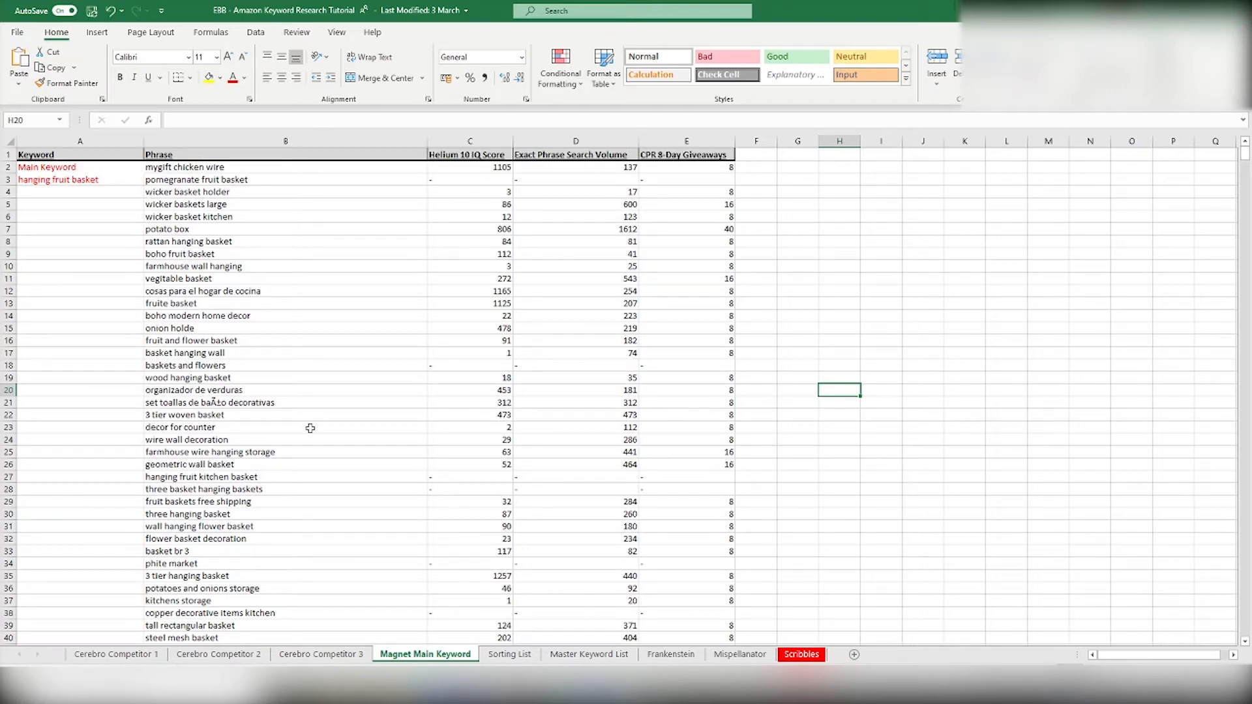
click(510, 654)
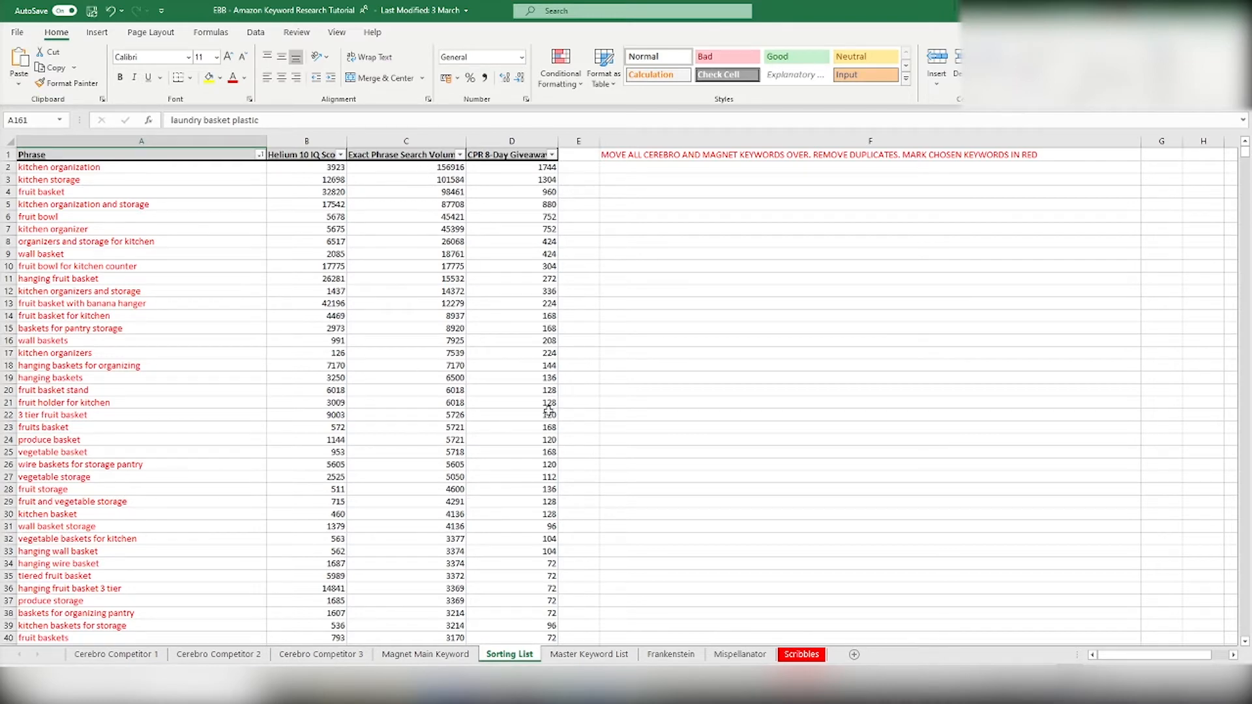
- Examine the Master Keyword List's colour-coded phrases, search volumes and the marks for keywords used in the listing
click(587, 655)
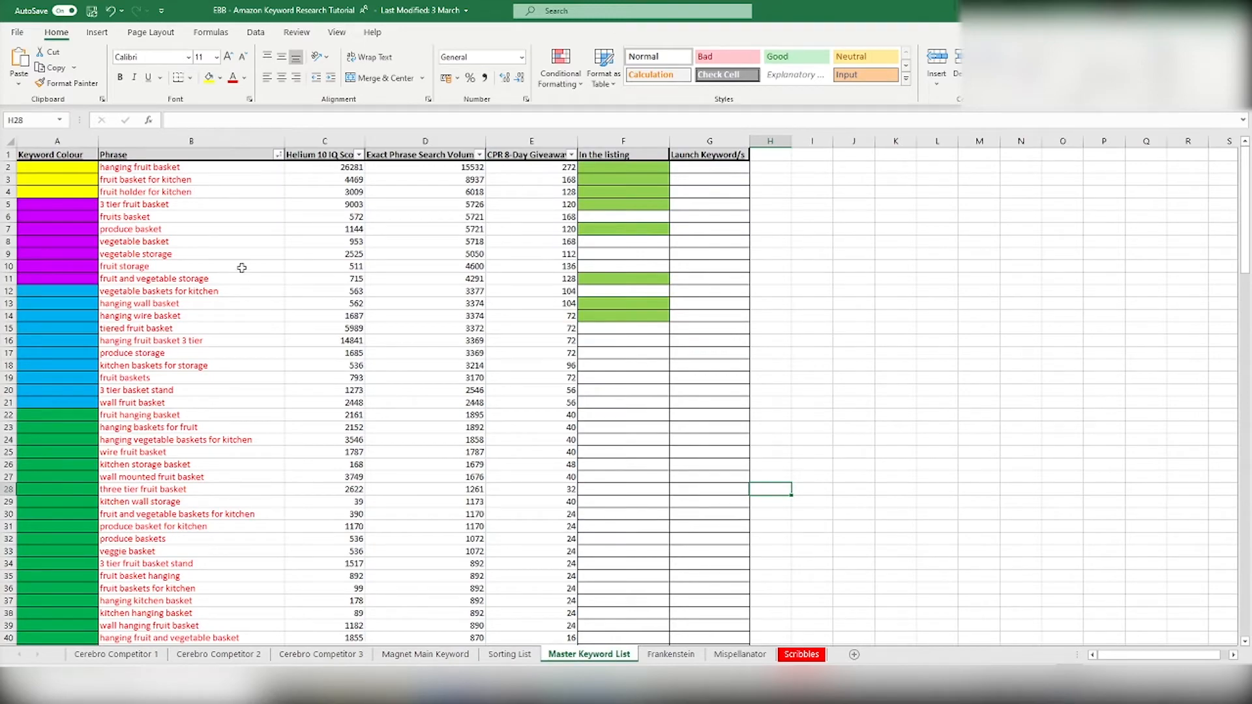
scroll(220, 380, down, 5)
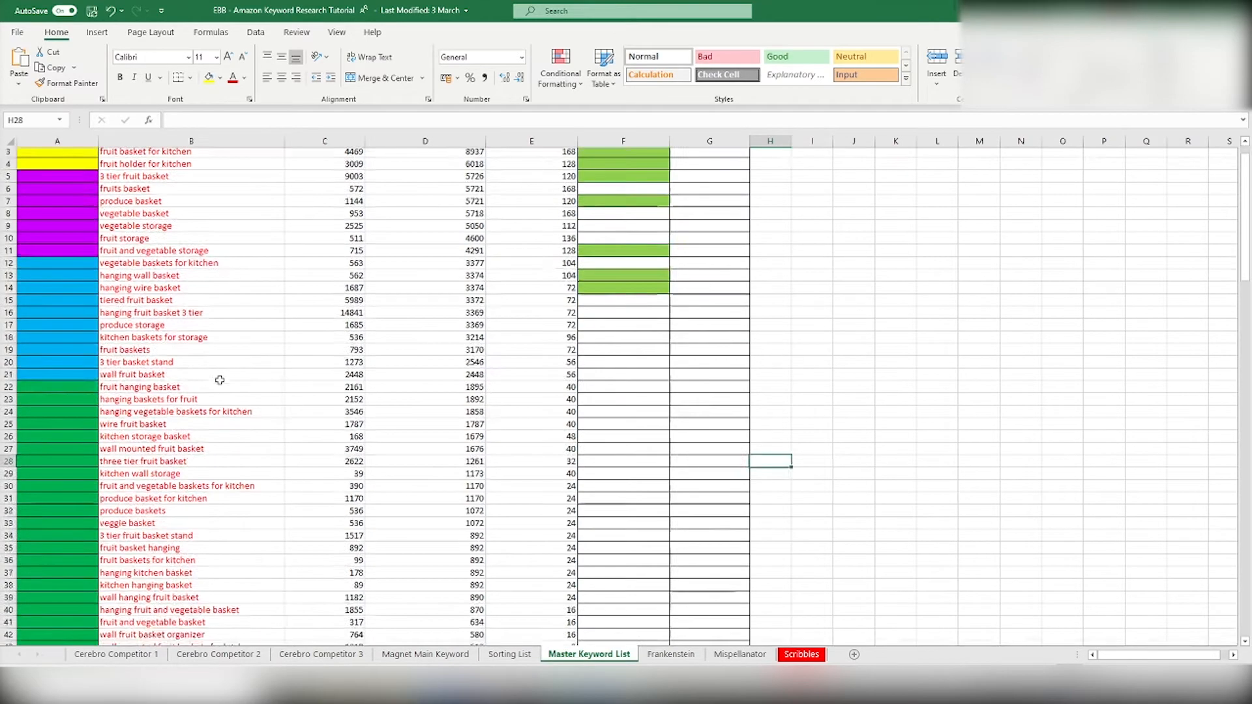
scroll(64, 527, up, 5)
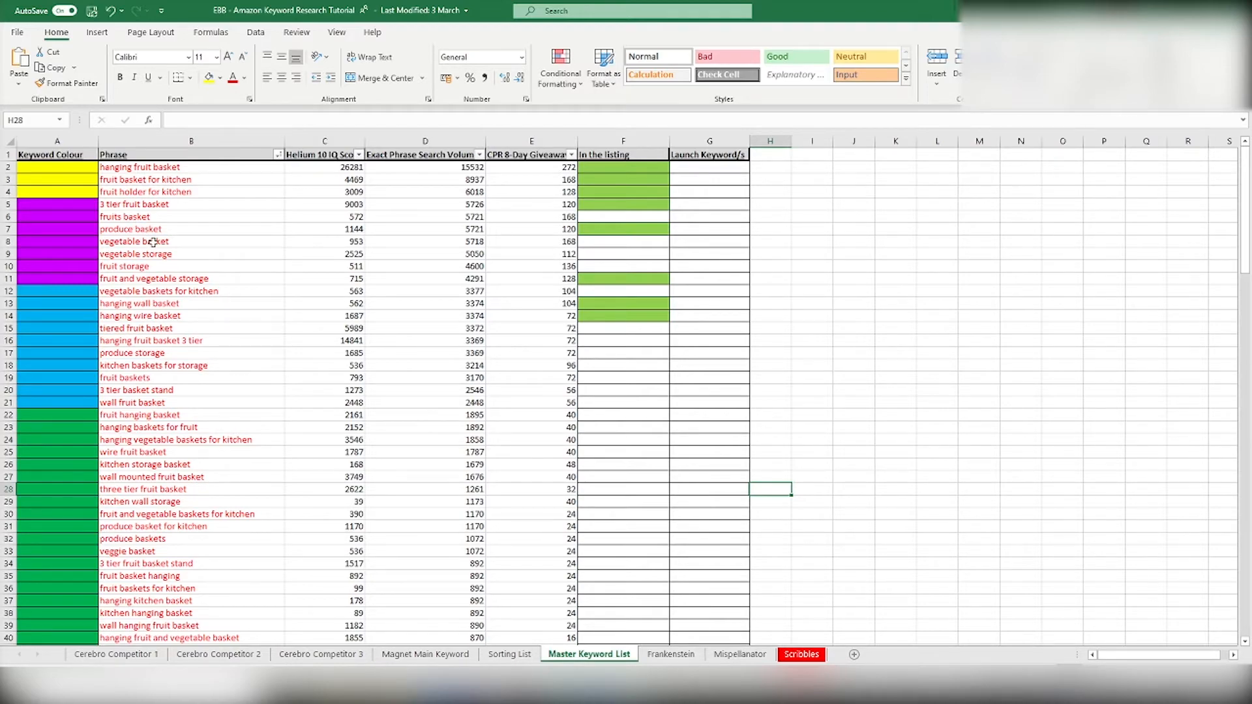
scroll(150, 225, down, 5)
scroll(181, 402, up, 5)
scroll(216, 298, down, 4)
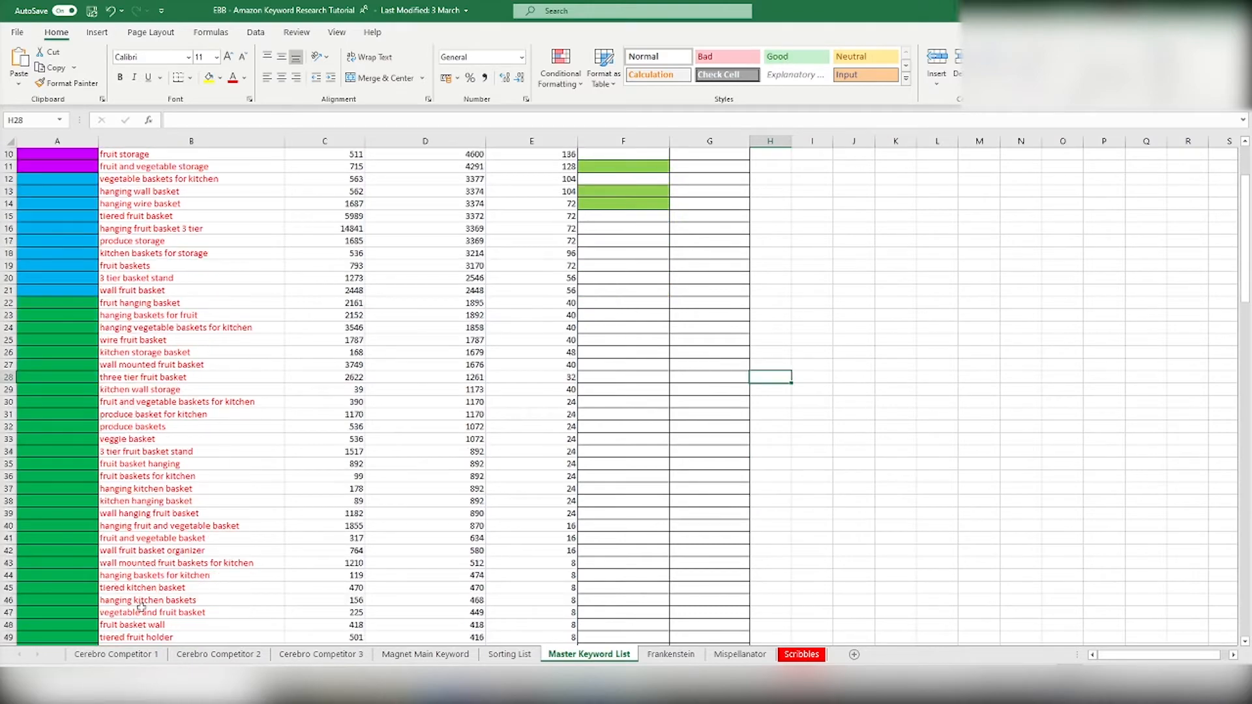
scroll(161, 590, up, 4)
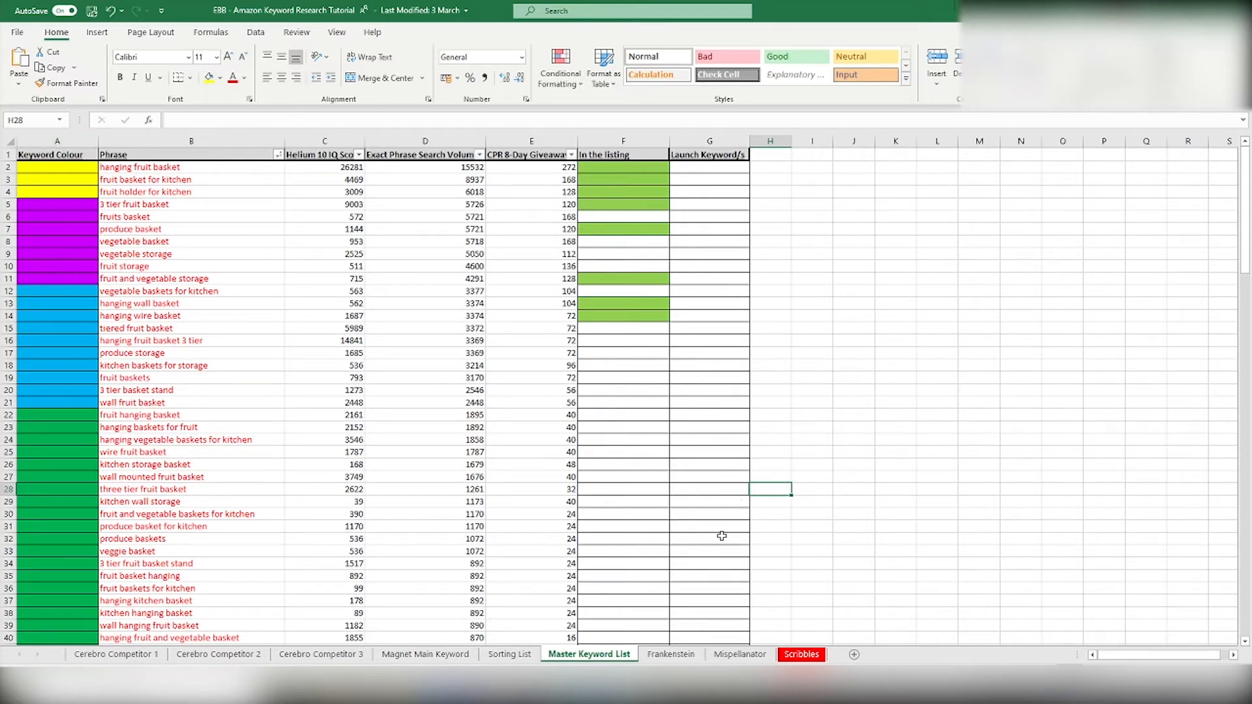
- Compare the de-duplicated keywords on the Frankenstein sheet with the phrases in the Master Keyword List
click(670, 657)
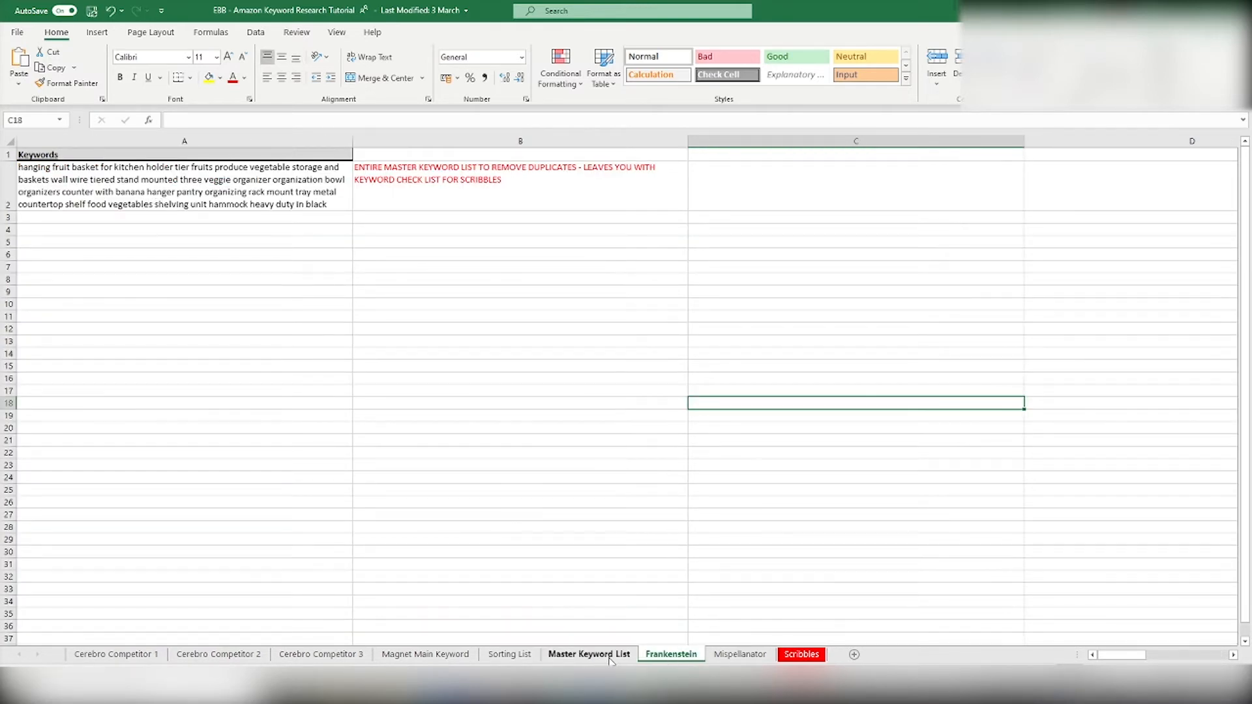
click(589, 656)
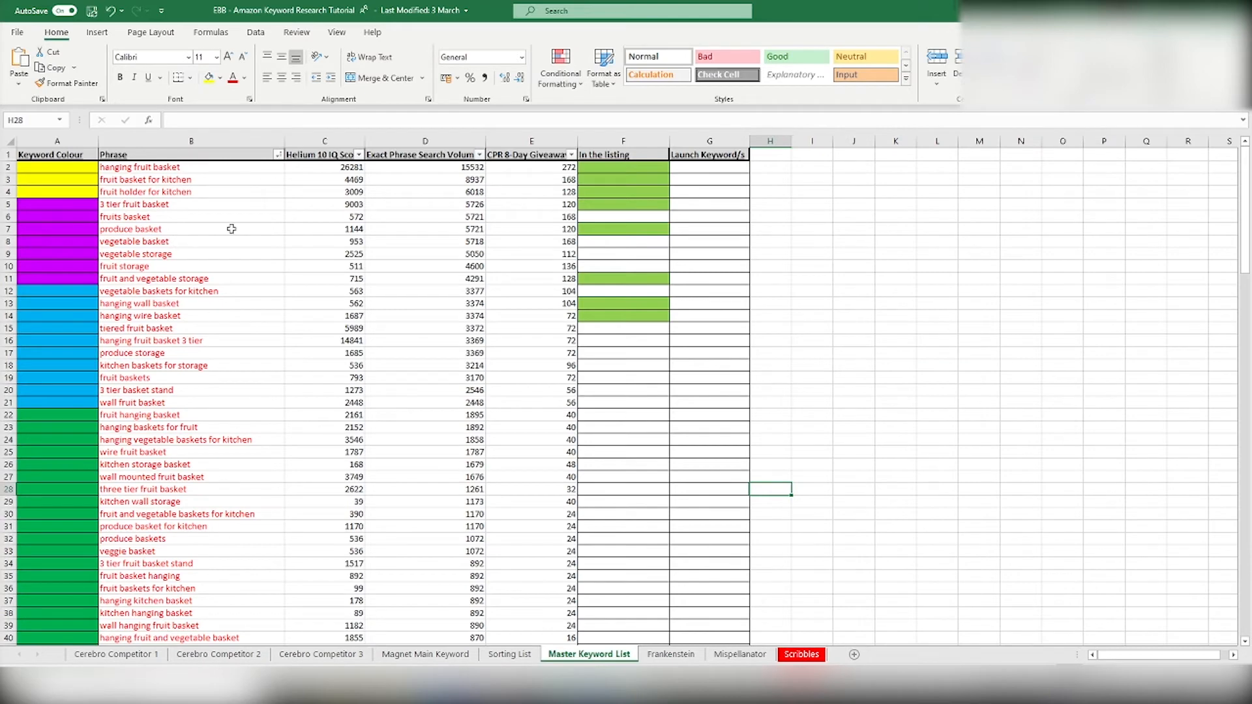
click(671, 657)
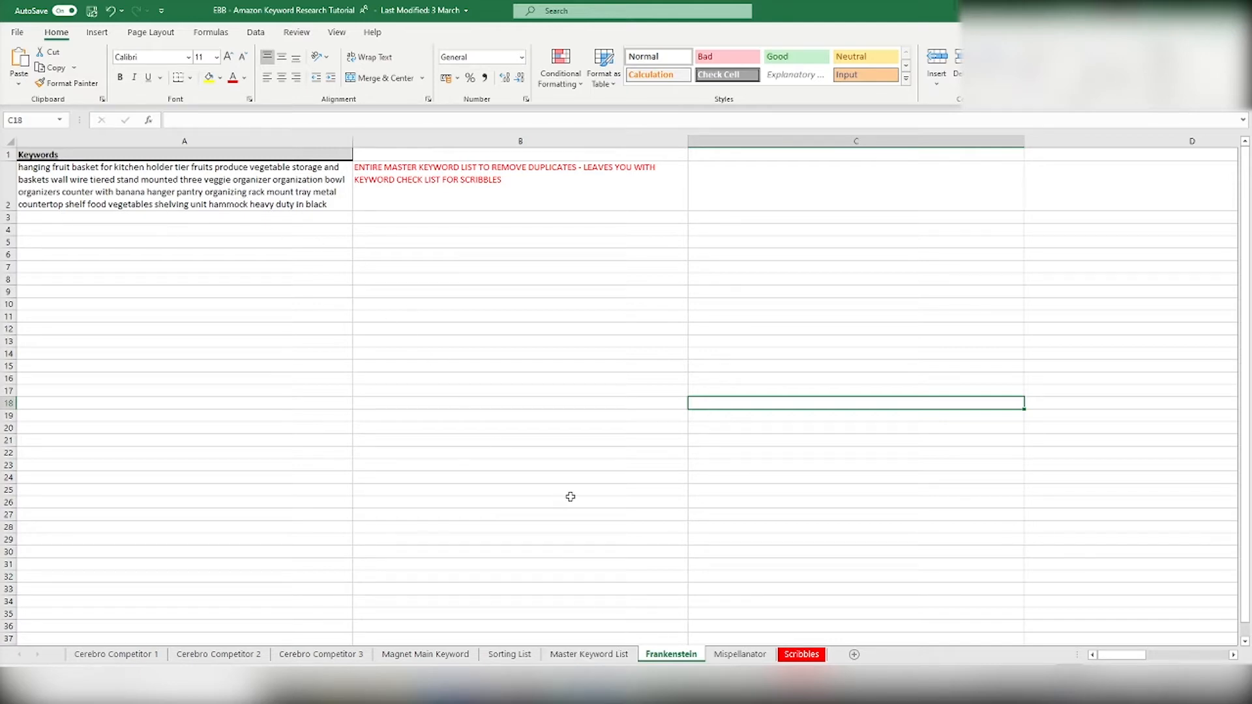
click(588, 654)
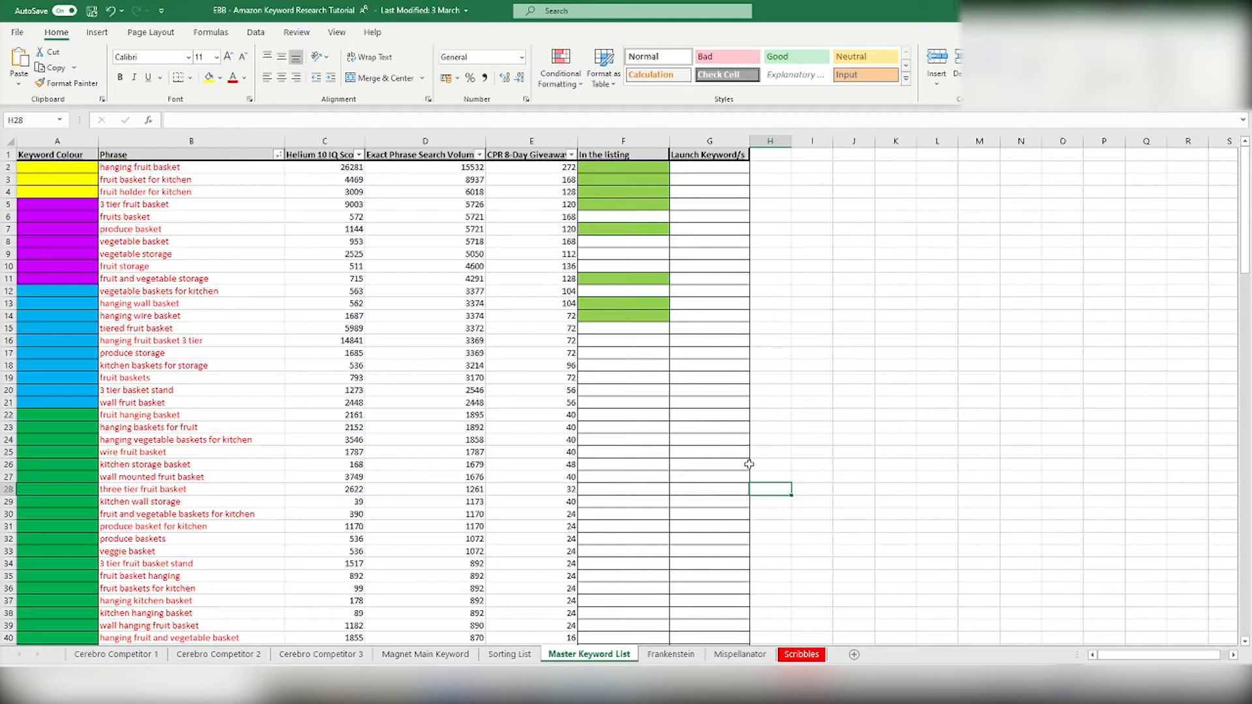
- Switch to the Word listing draft and compare its title, bullets, description and backend keywords with the Master Keyword List in Excel
mouse_move(597, 693)
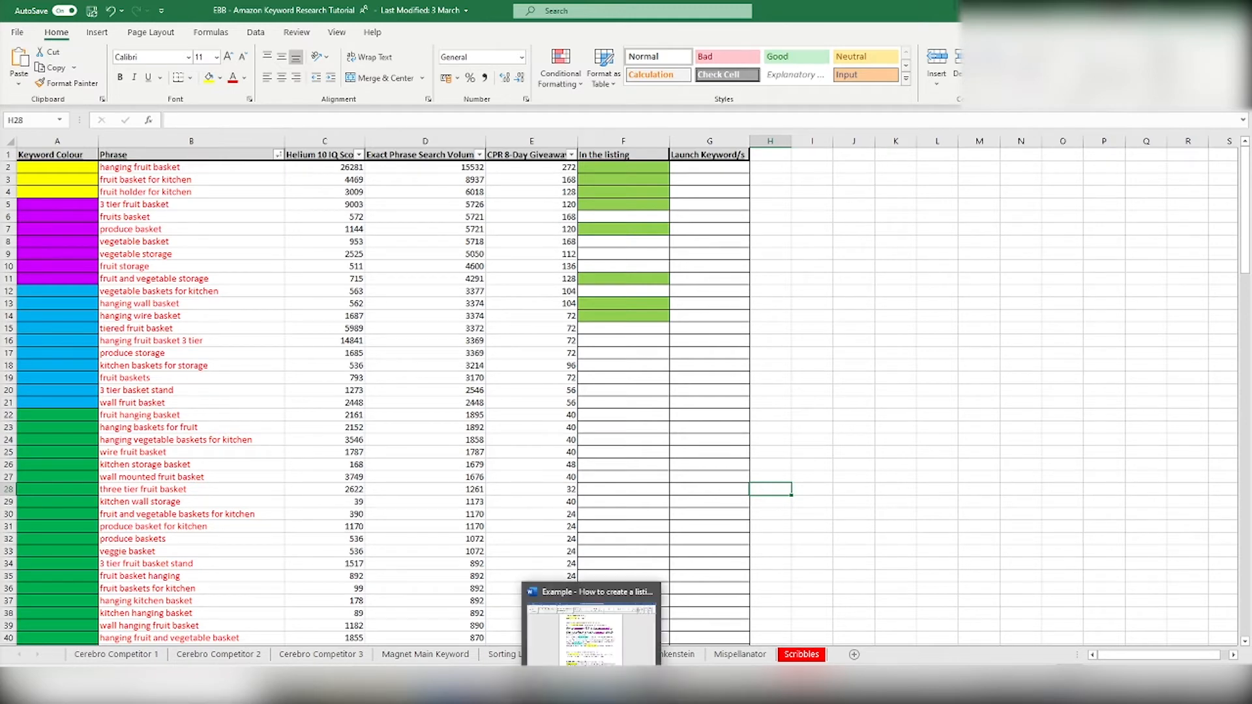
click(593, 616)
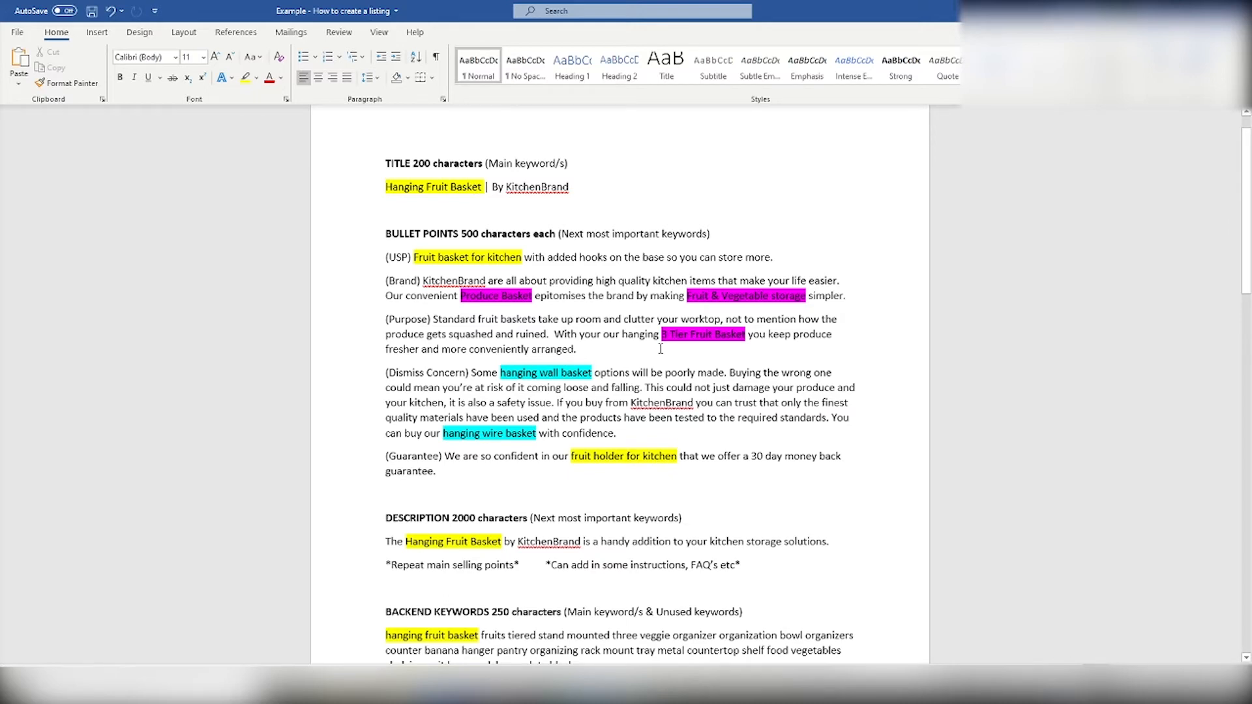
scroll(661, 349, down, 1)
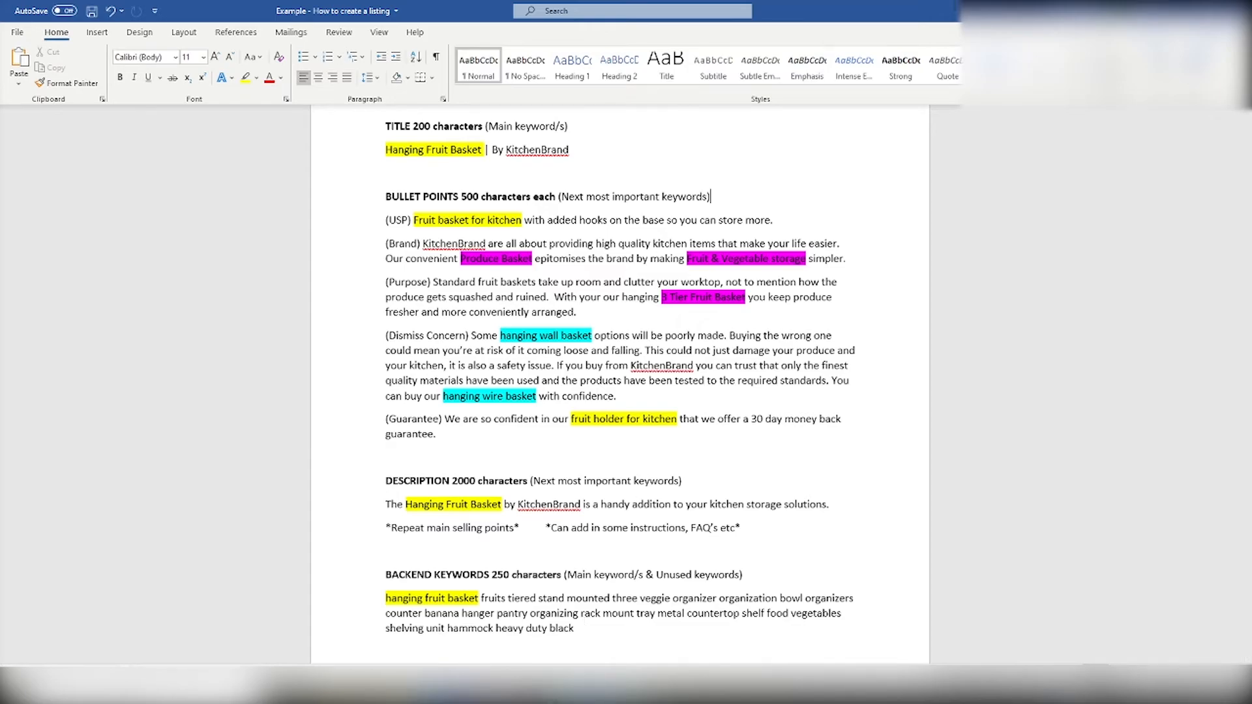
click(509, 686)
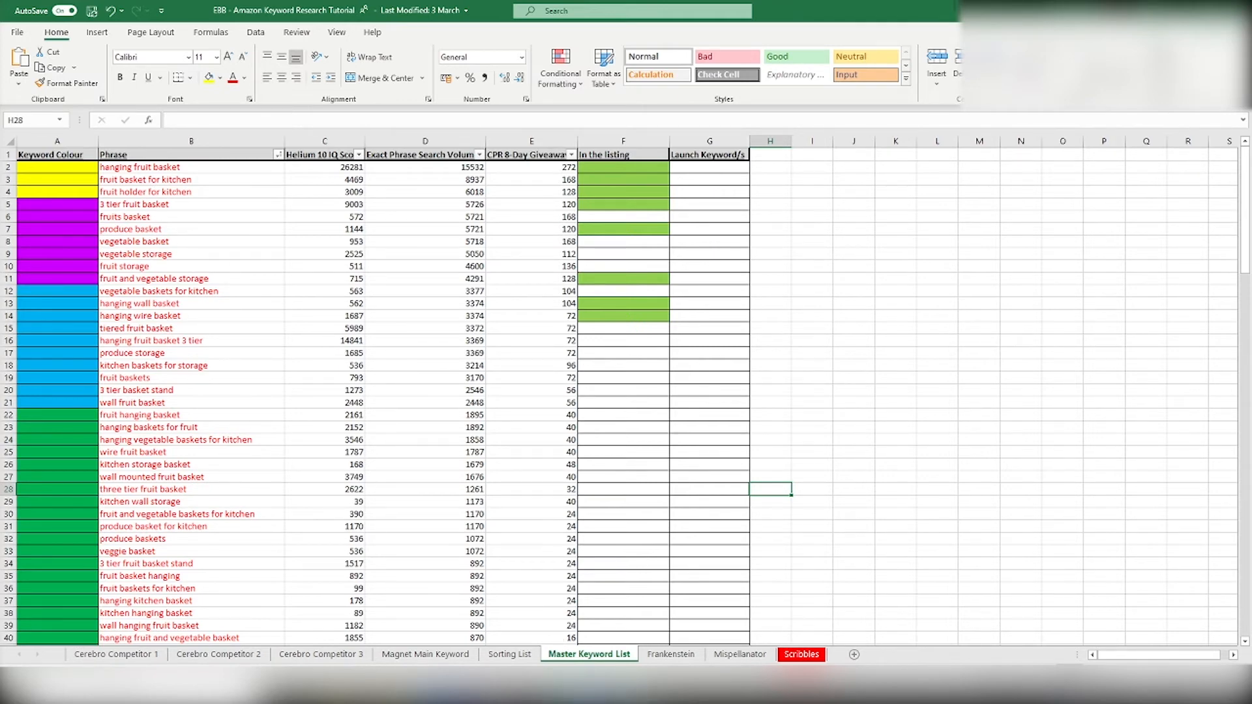
click(592, 688)
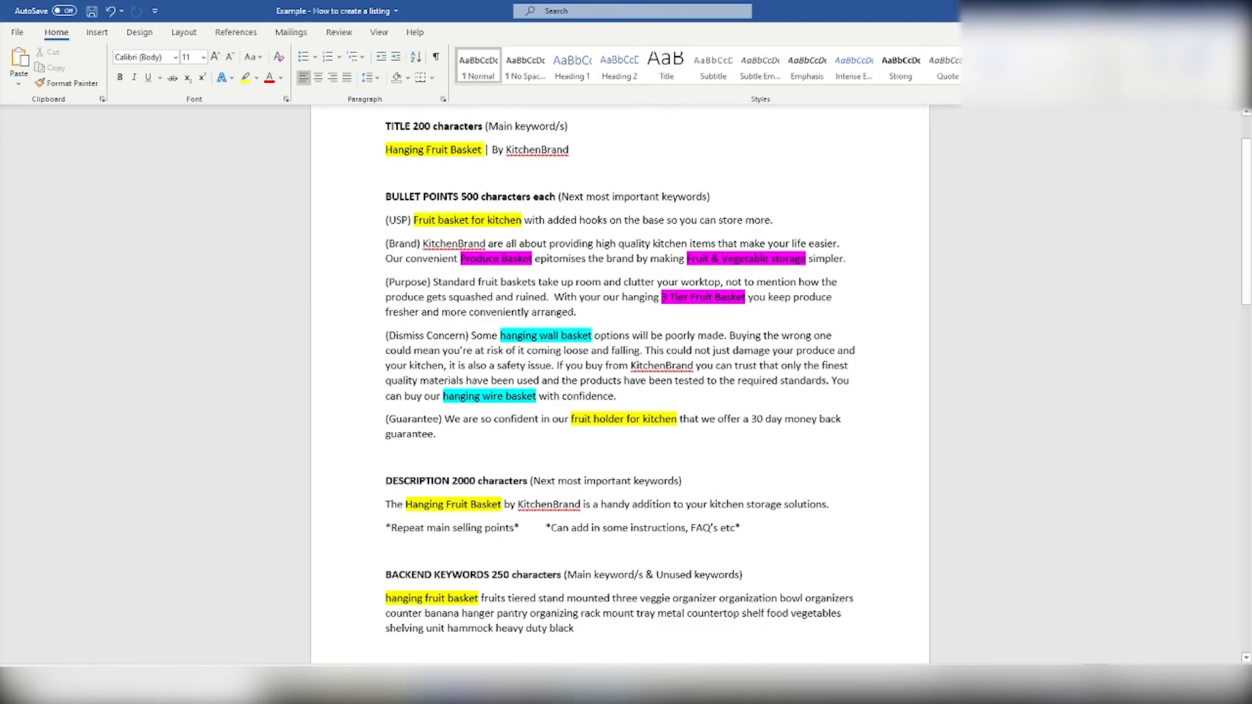
key(alt+Tab)
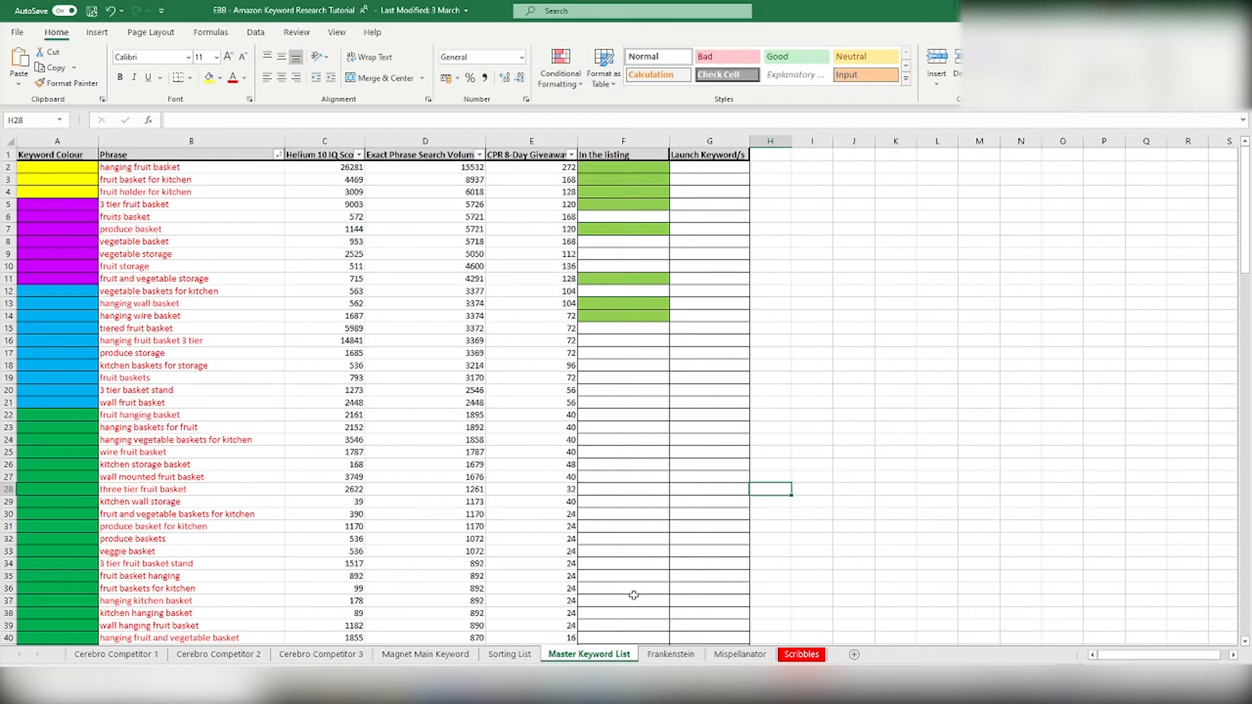
key(alt+Tab)
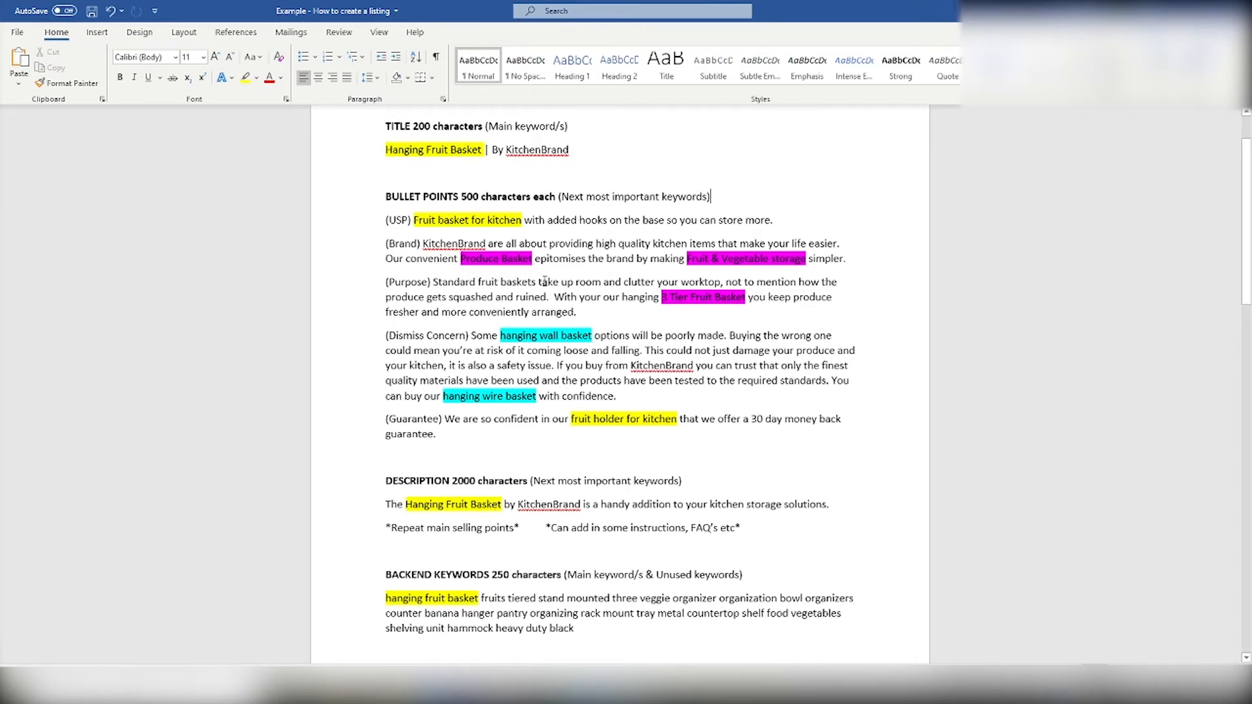
- Switch to Helium 10 Scribbles in the browser and review the listing fields from the title to the search terms
click(391, 689)
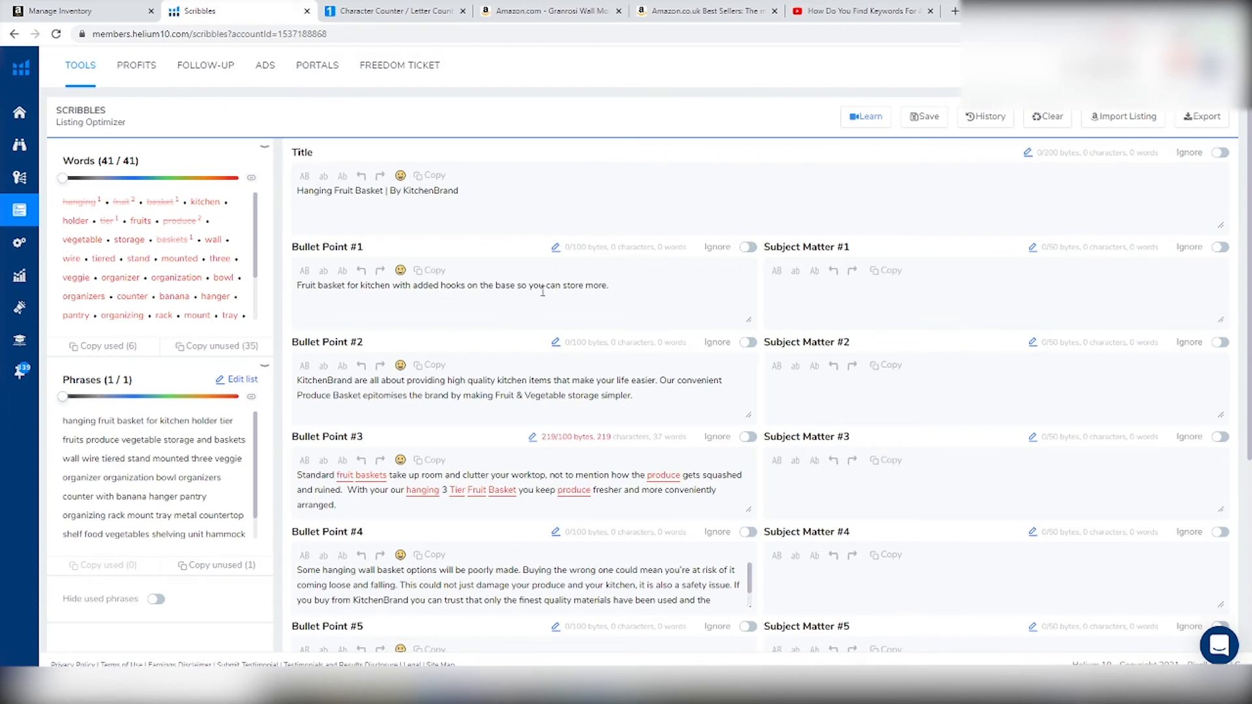
scroll(464, 571, down, 4)
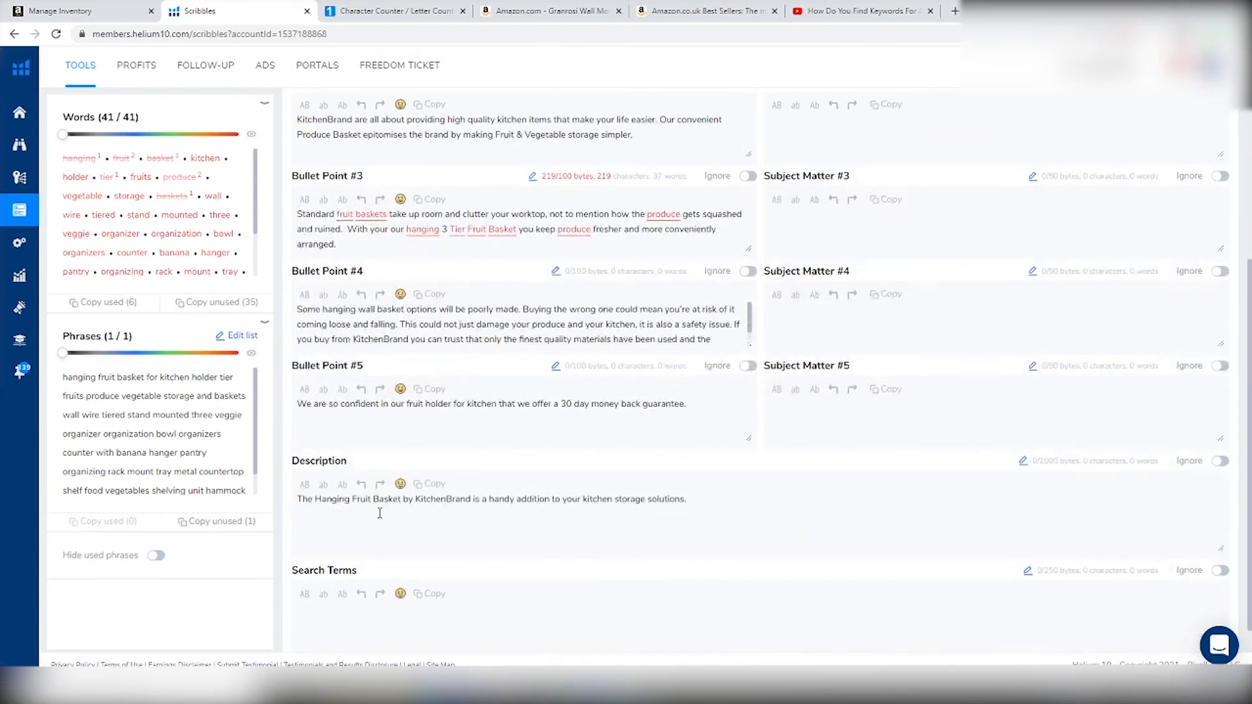
scroll(721, 469, up, 4)
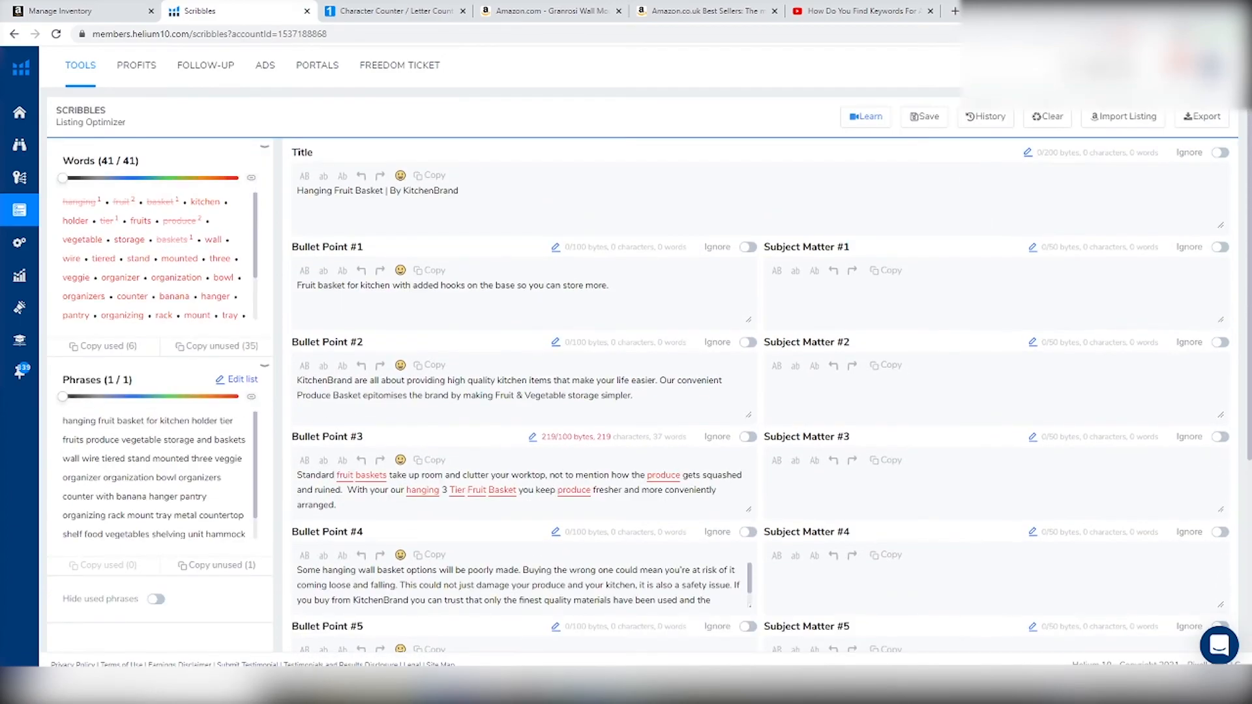
- Compare the Frankenstein keyword list in cell A2 of the Excel workbook with the words, phrases and listing text in Scribbles
click(610, 686)
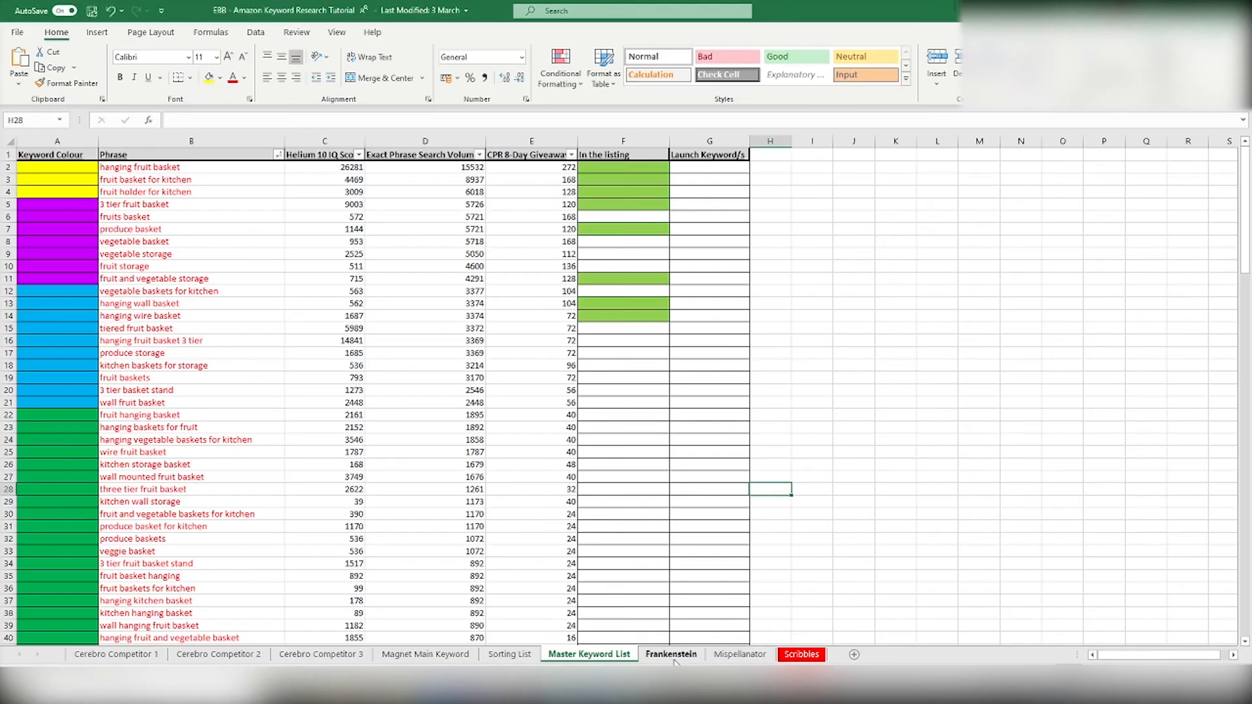
click(671, 654)
click(192, 187)
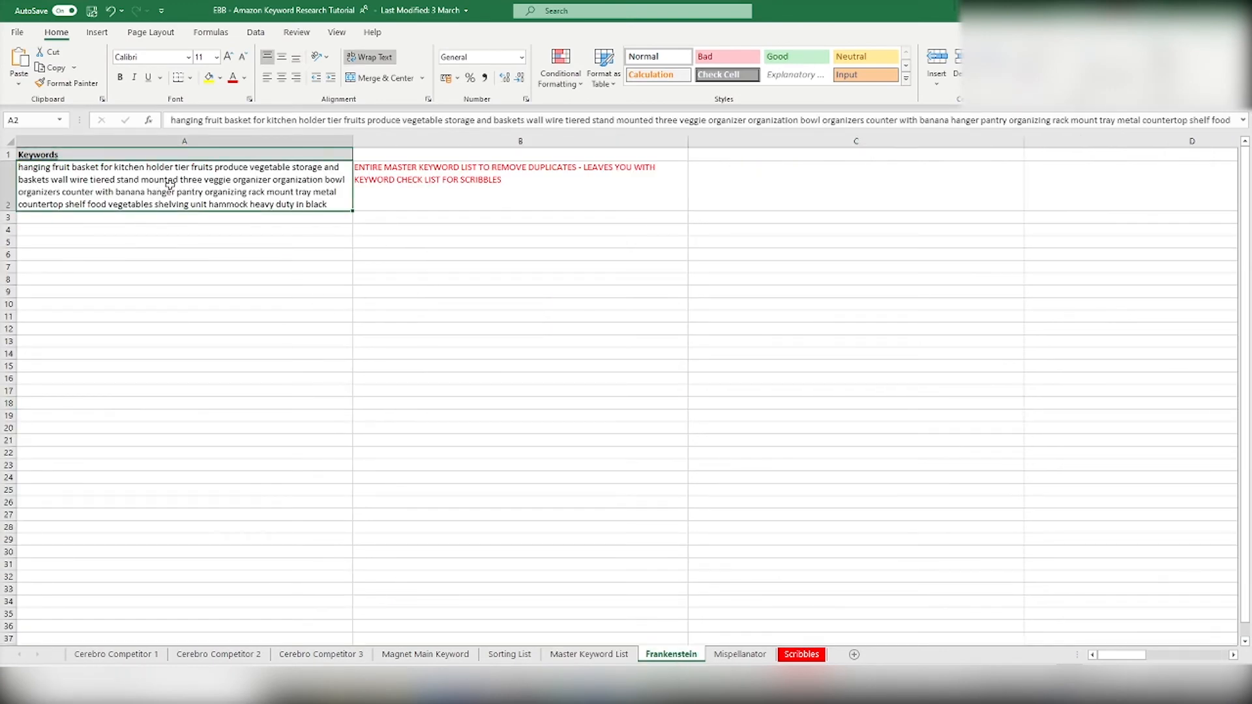
click(456, 686)
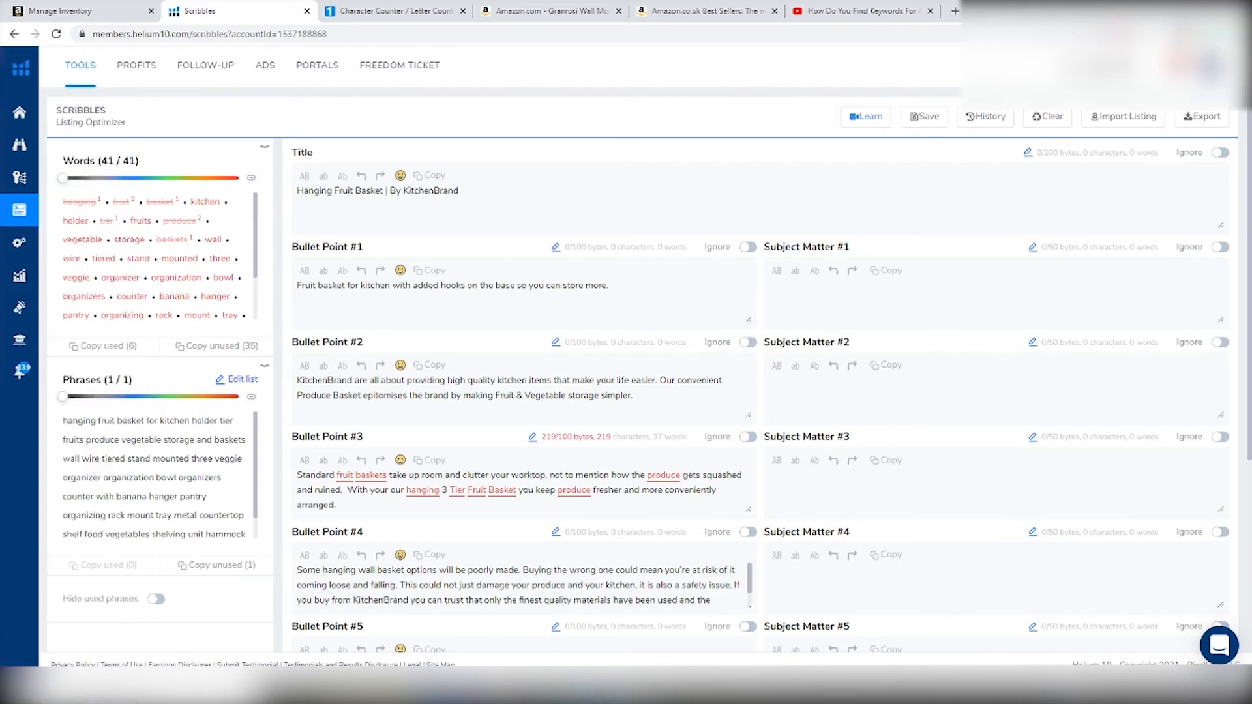
click(626, 686)
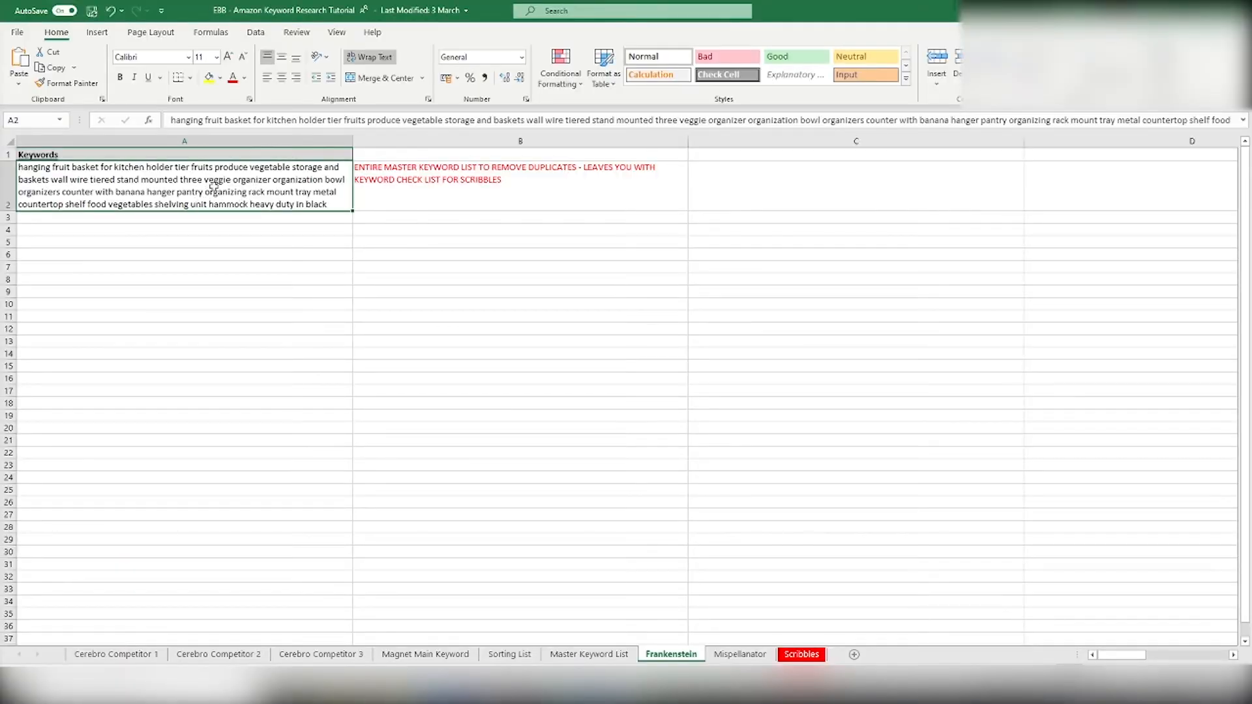
click(417, 686)
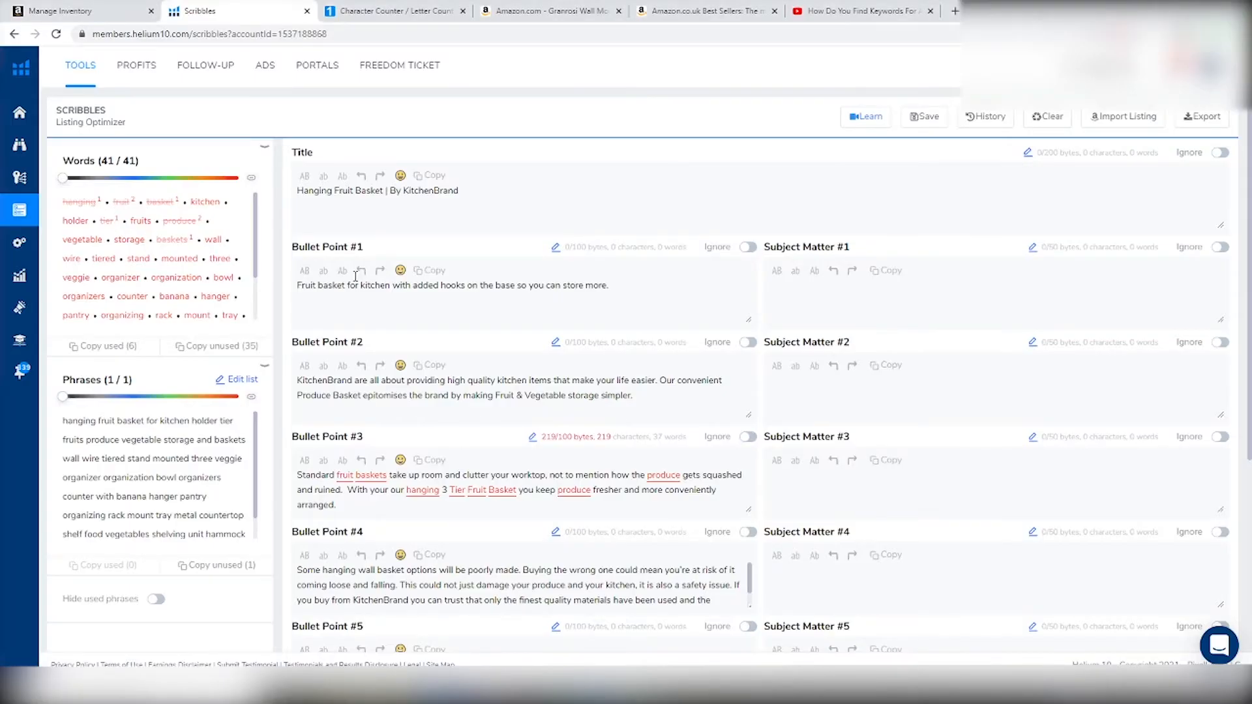
scroll(528, 371, down, 3)
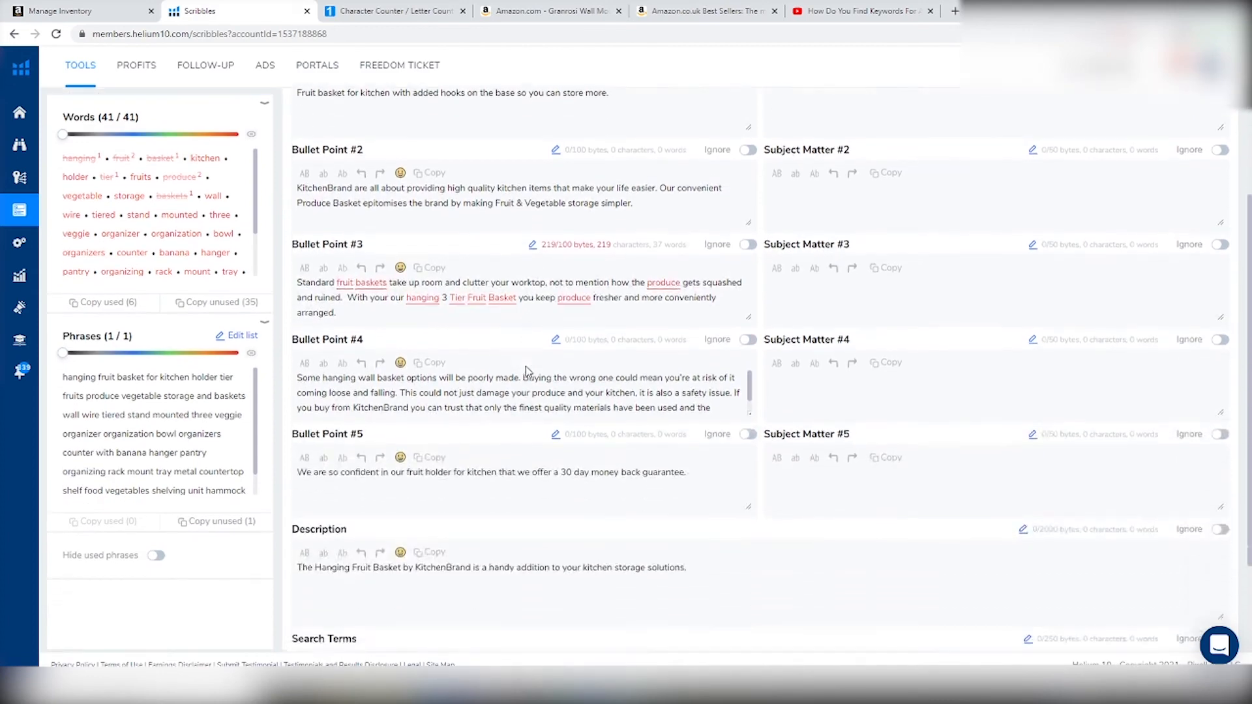
scroll(528, 370, up, 3)
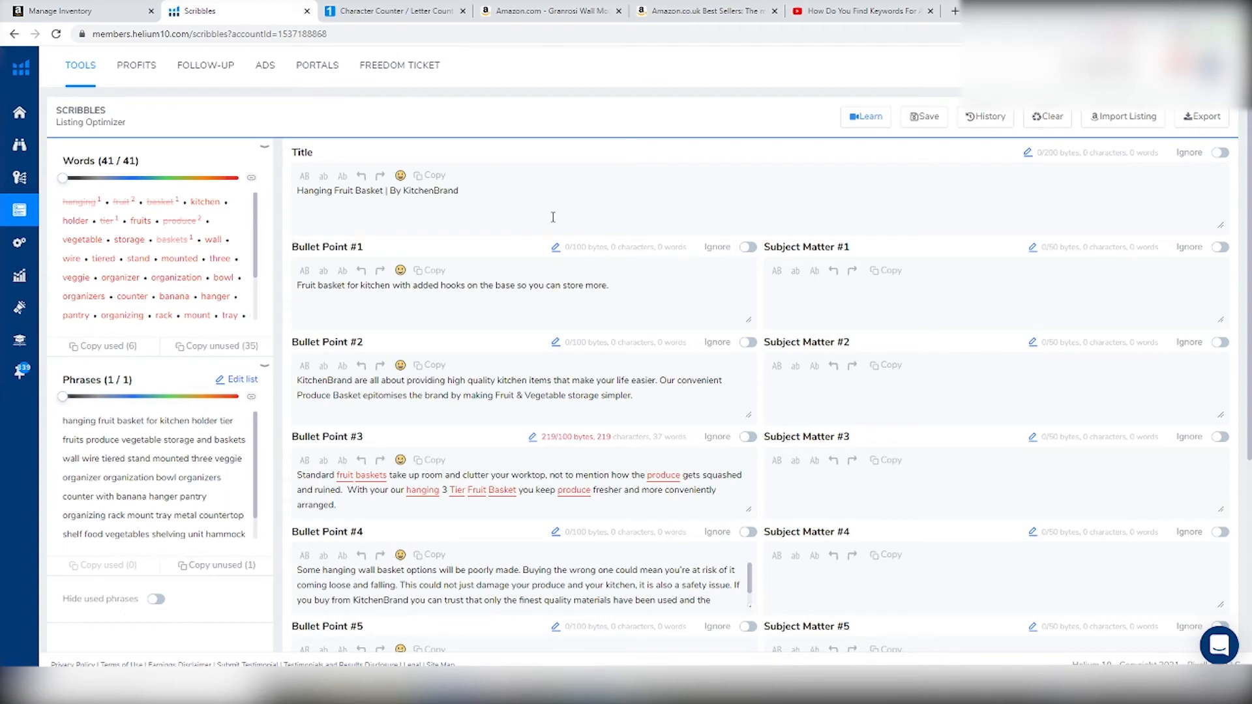
- Review the listing text in Scribbles from the title and bullet points to the description and search terms
scroll(555, 210, down, 1)
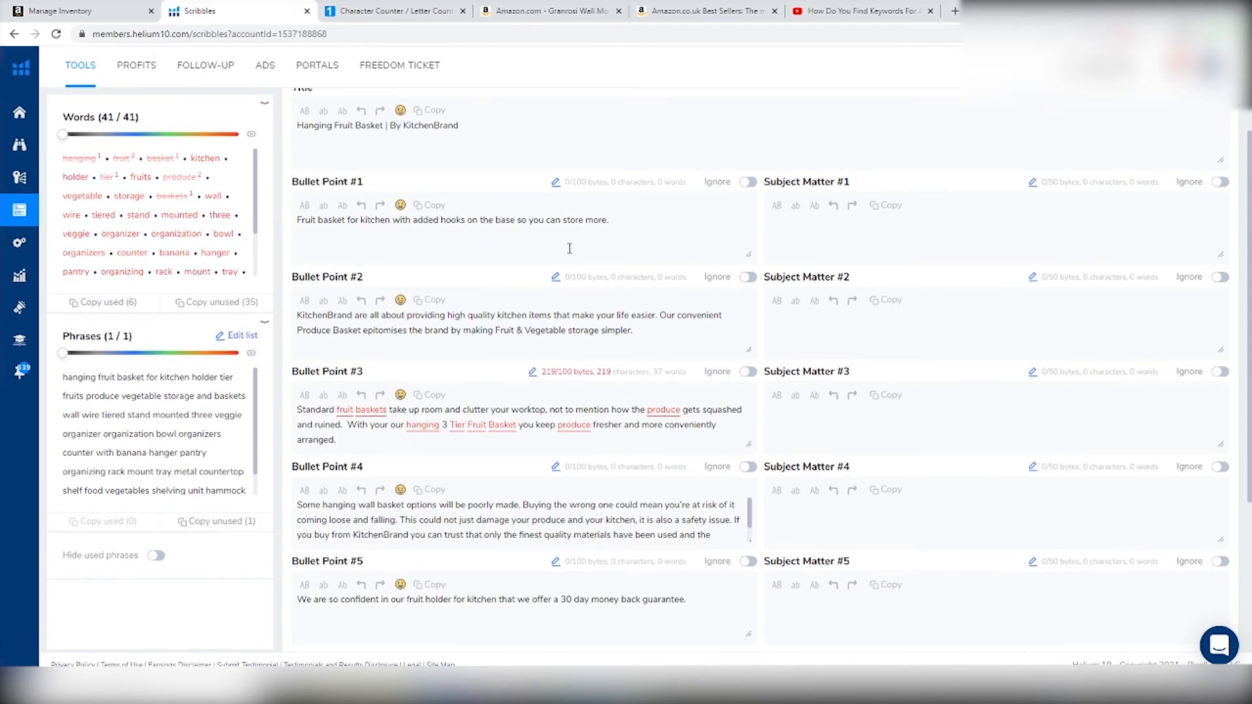
scroll(568, 249, up, 1)
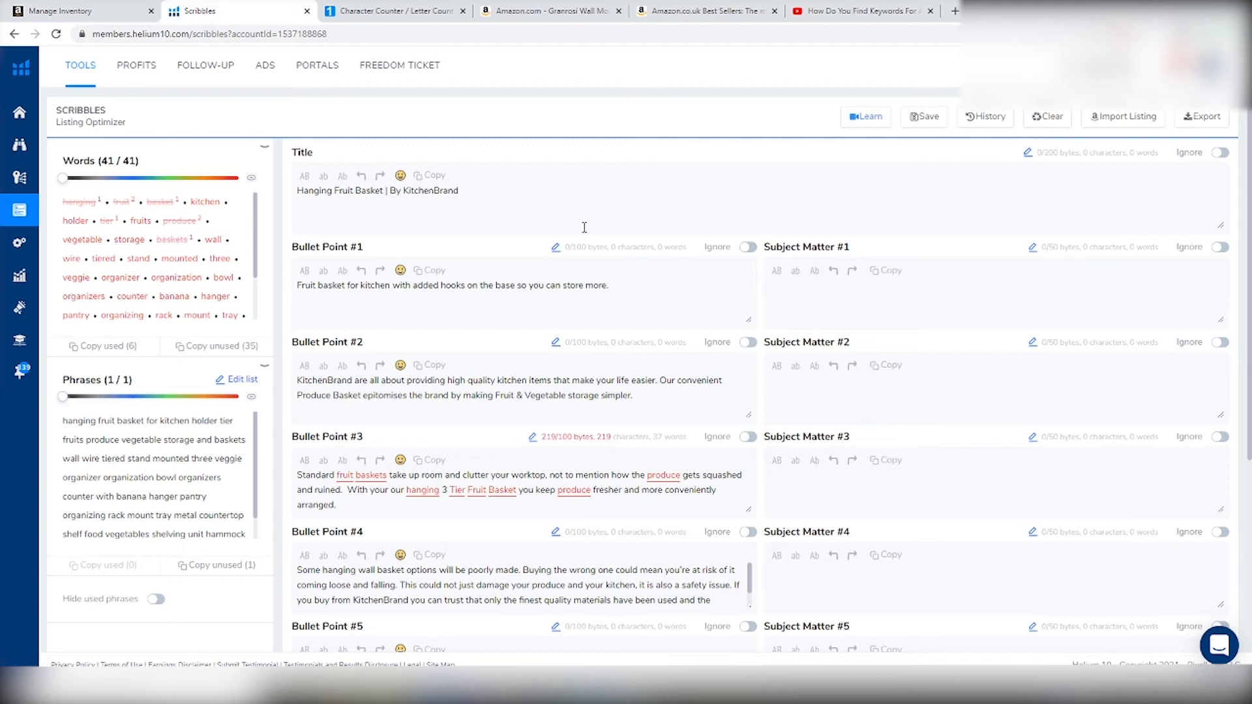
scroll(591, 235, down, 5)
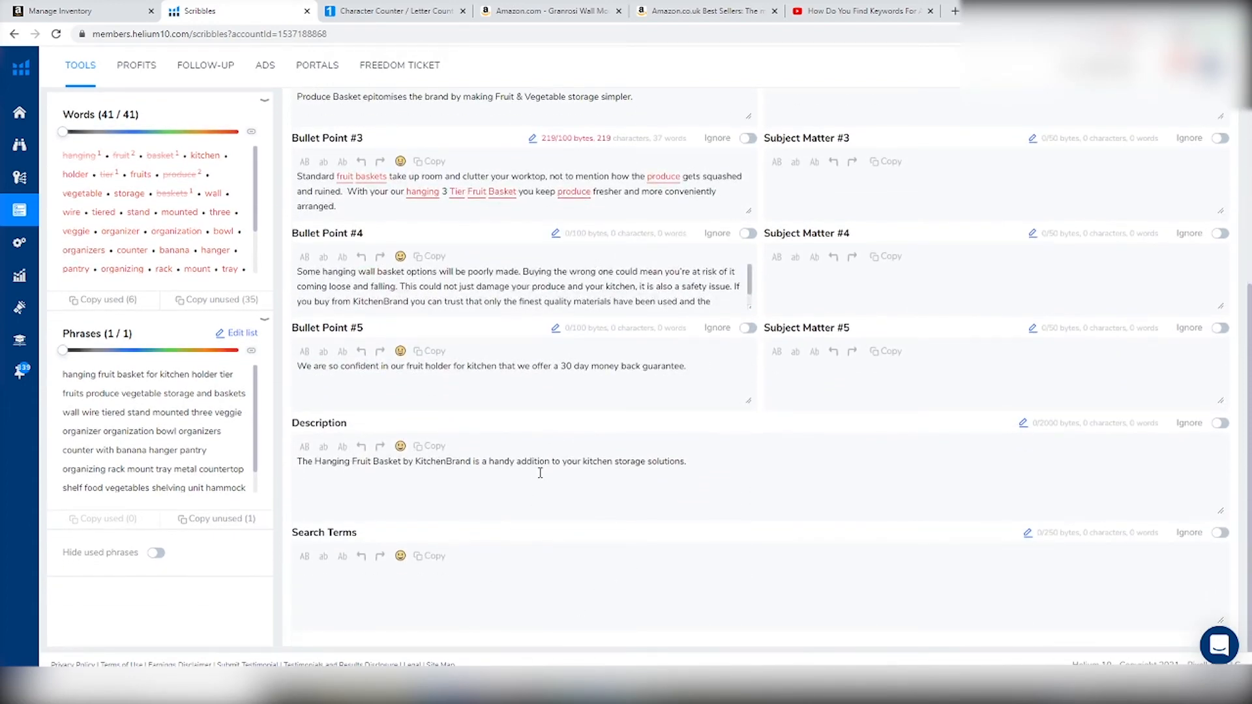
scroll(221, 335, up, 5)
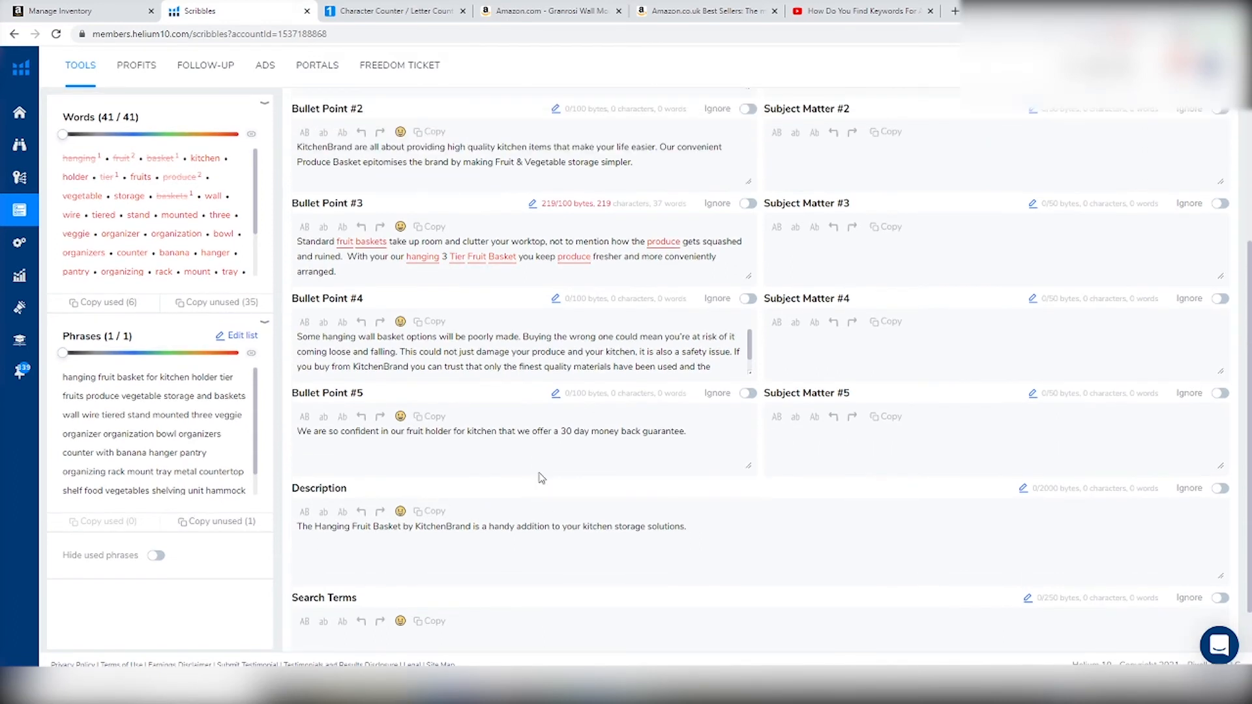
- Open the LetterCount page with the keyword text, then return to Scribbles and copy the unused words
click(398, 11)
scroll(550, 453, down, 2)
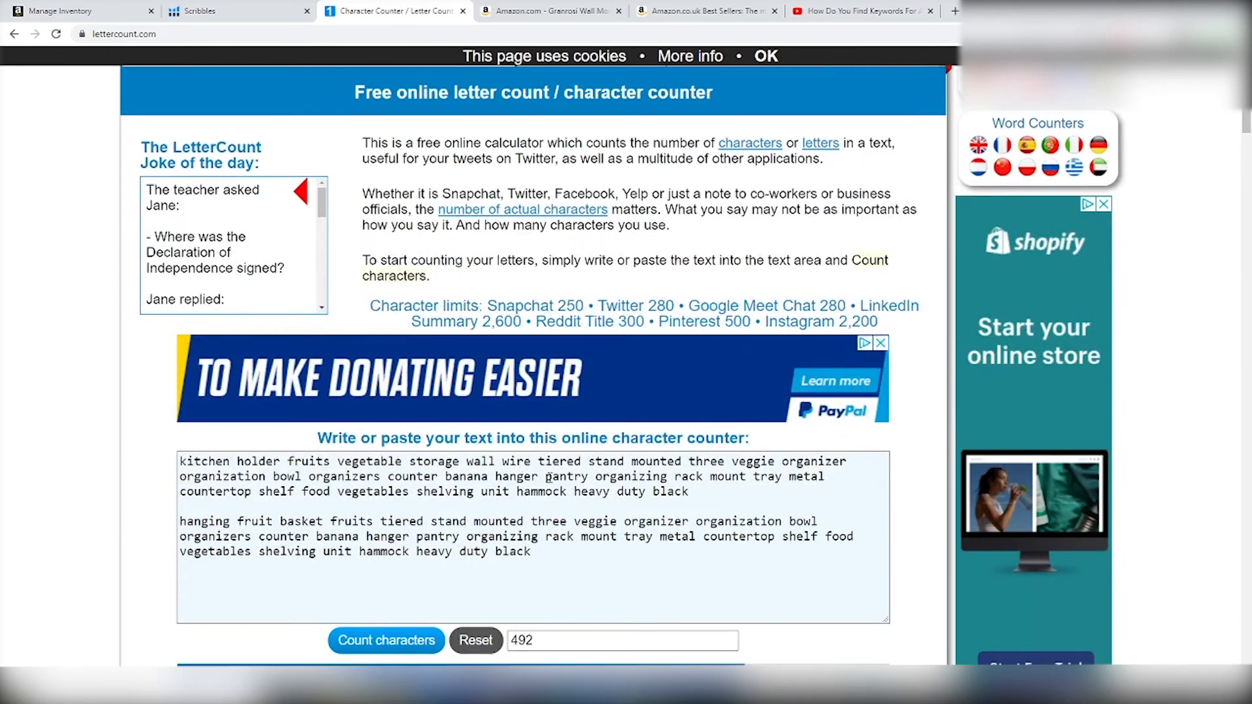
triple_click(319, 472)
key(ctrl+c)
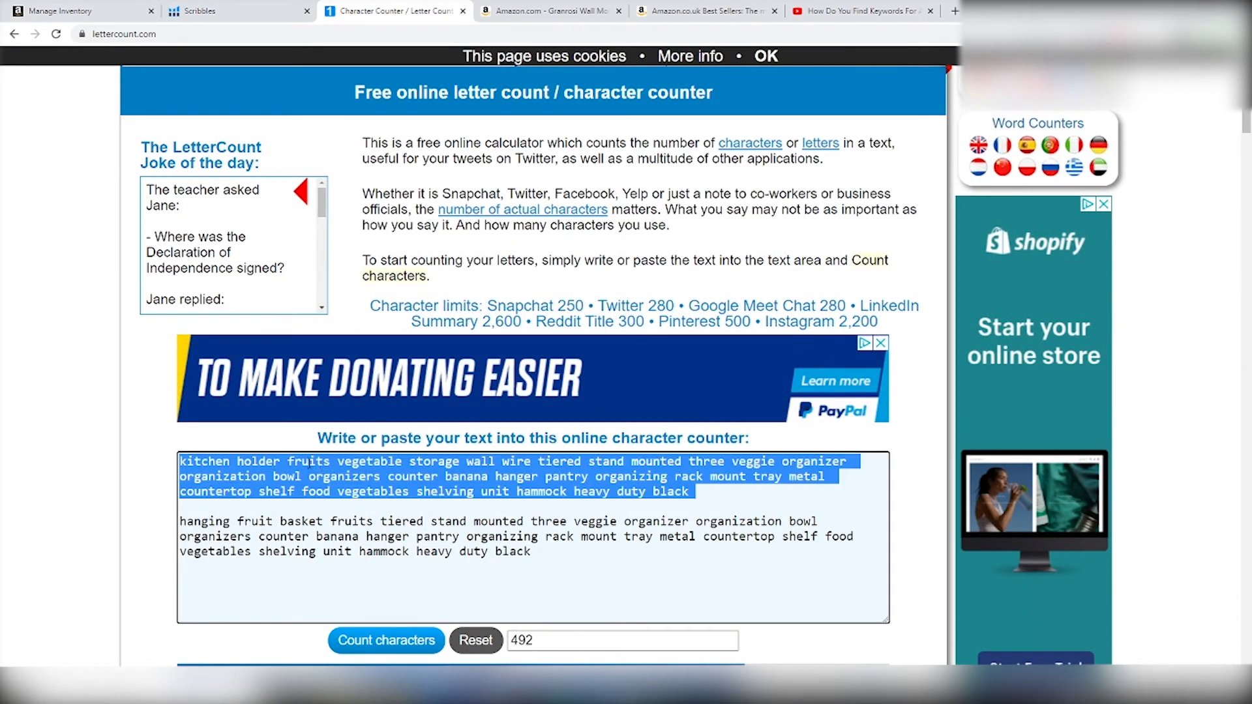
click(200, 11)
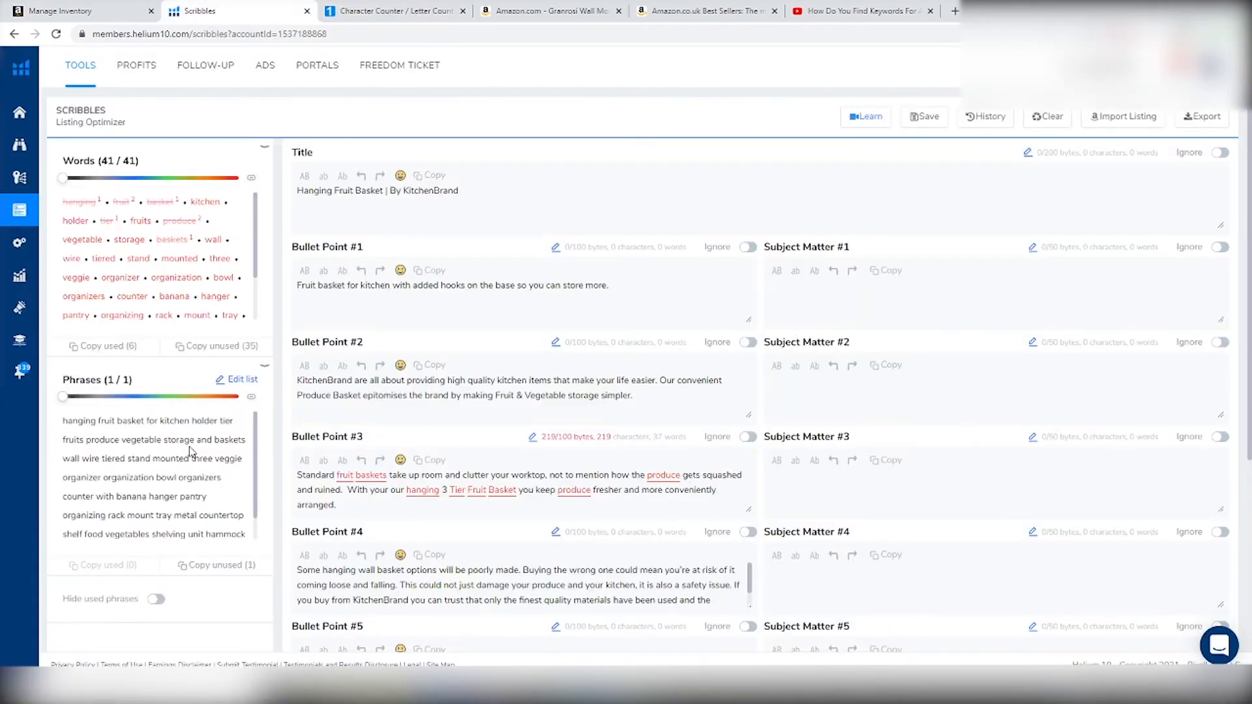
click(216, 346)
- Replace all text in the LetterCount character counter with the copied unused words and count the characters
click(391, 11)
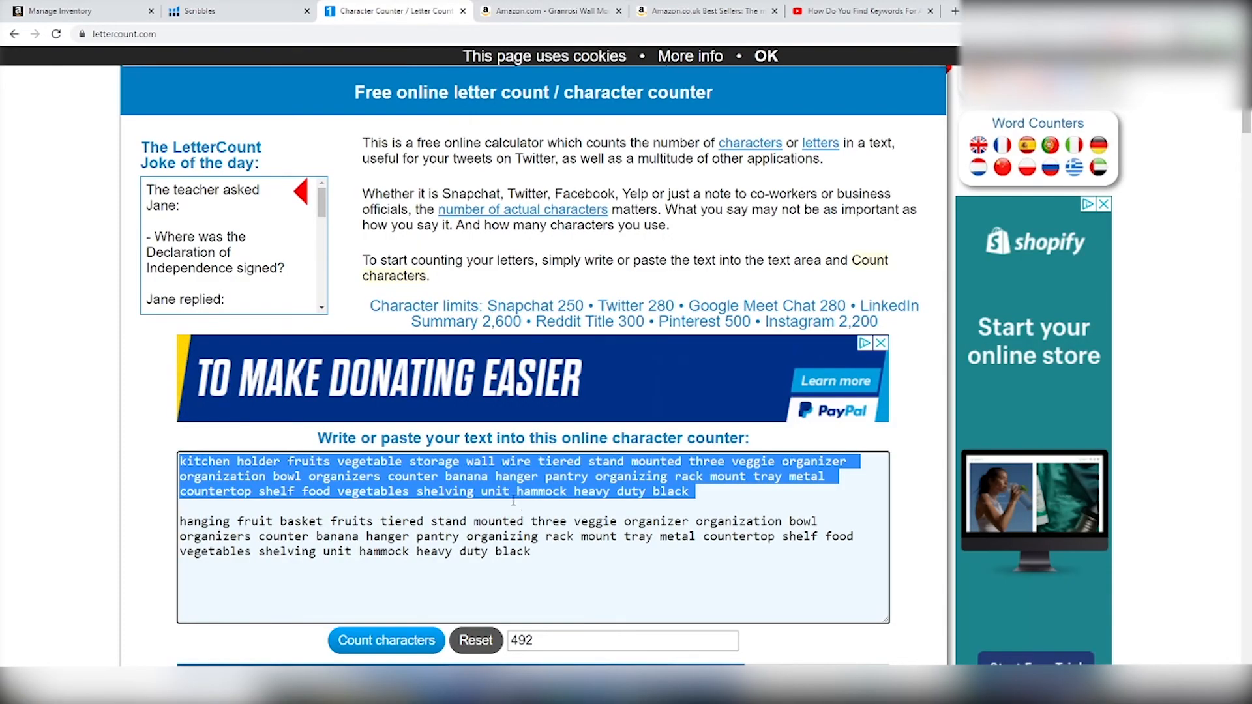
click(537, 565)
key(ctrl+a)
key(ctrl+v)
click(405, 641)
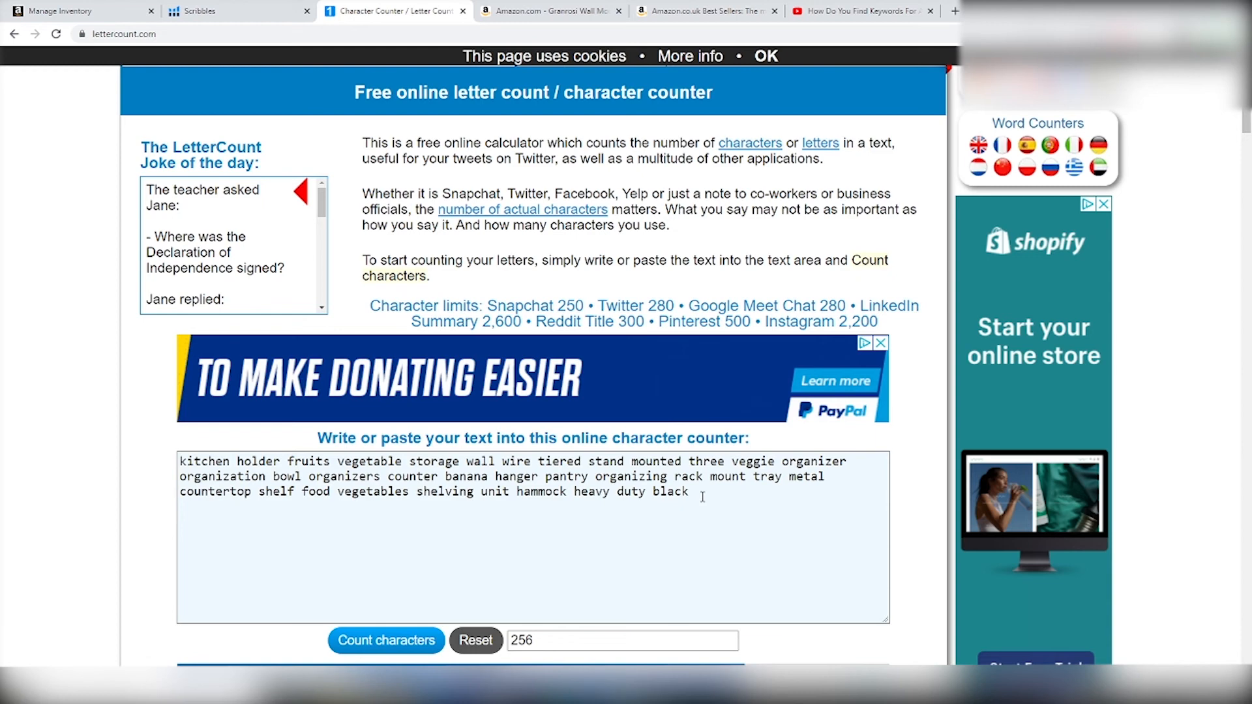
- Add the shortened keyword list starting with "hanging fruit basket fruits tiered stand" below the unused words and compare it with the Word draft's backend keywords
drag(703, 497, 129, 486)
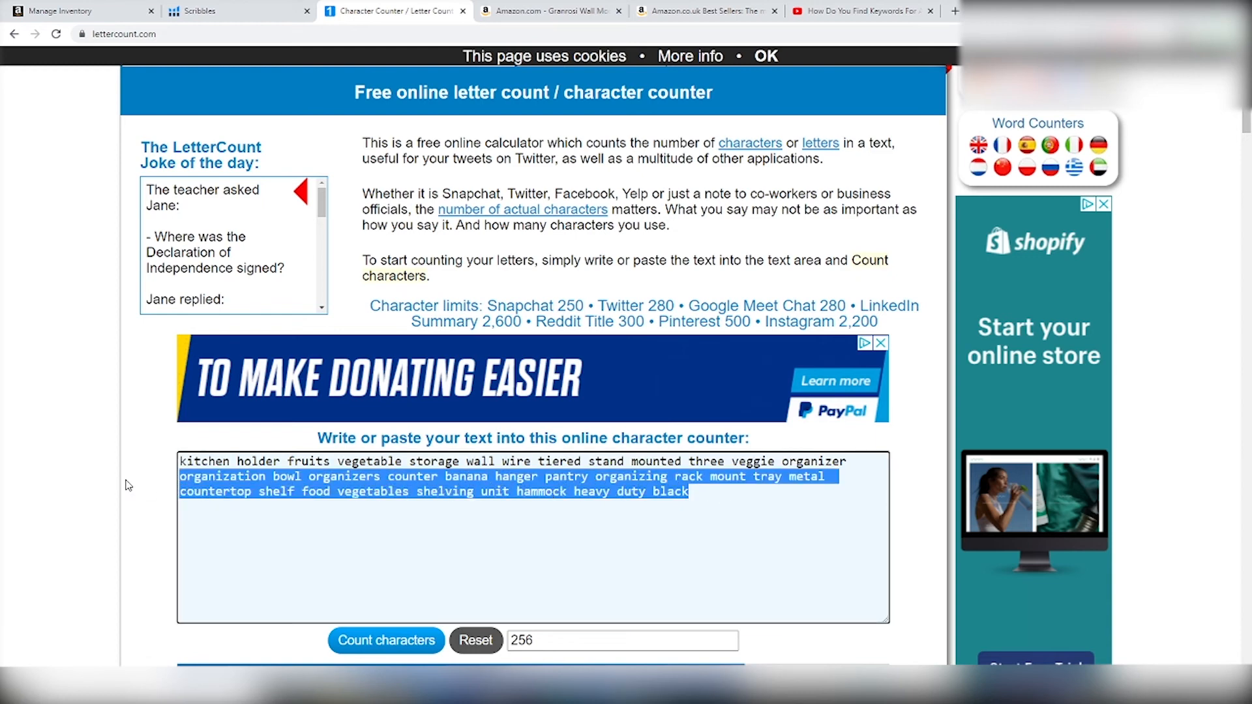
click(711, 497)
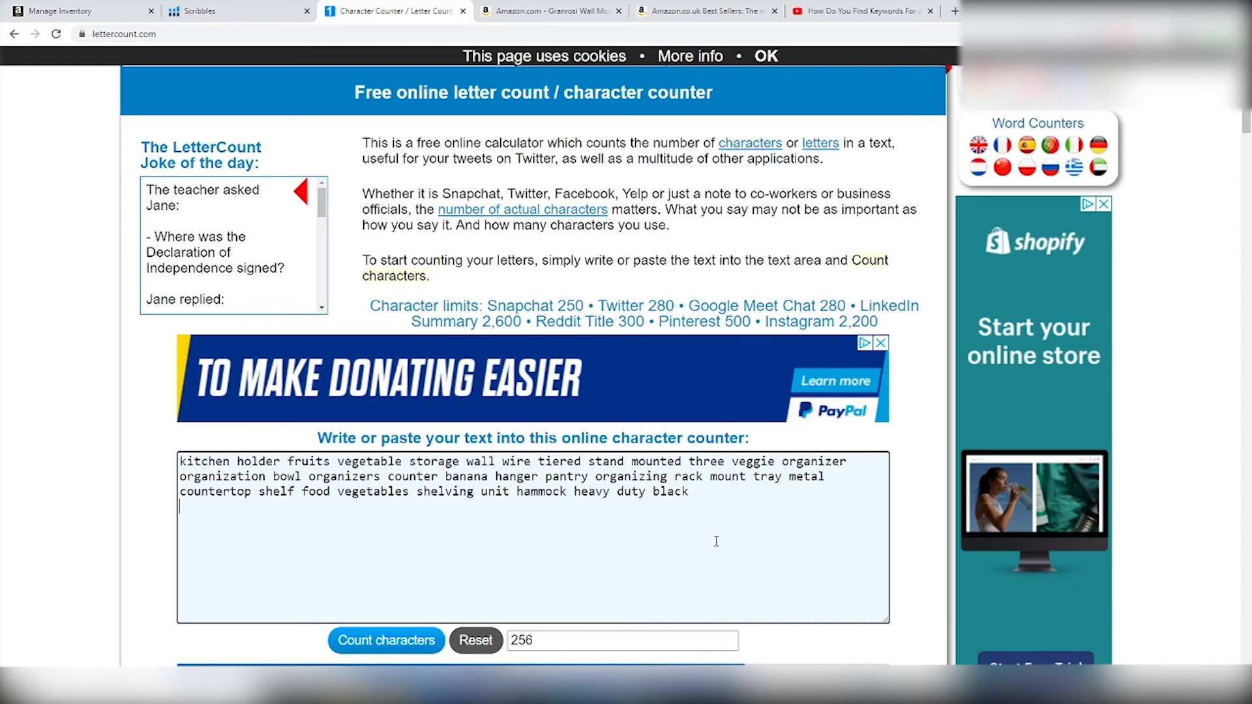
key(Return)
text(hanging fruit basket fruits tiered stand mounted three veggie organizer organization bowl organizers counter banana hanger pantry organizing rack mount tray metal countertop shelf food vegetables shelving unit hammock heavy duty black)
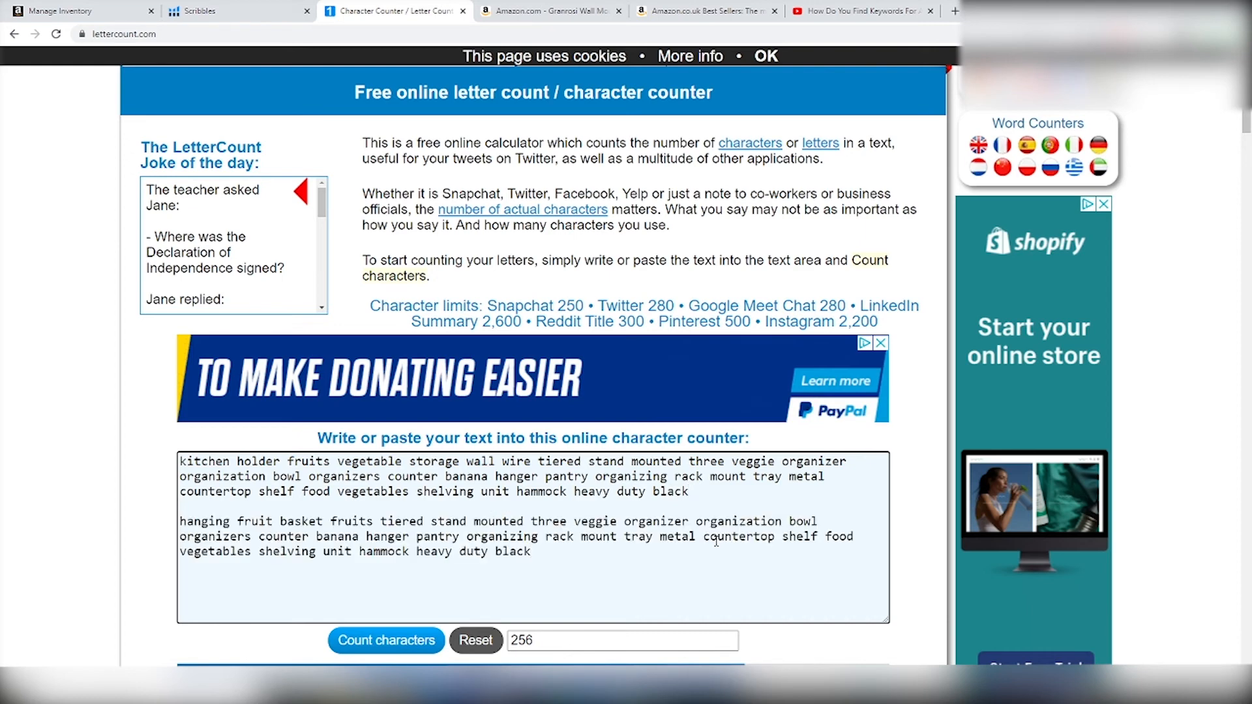
click(483, 689)
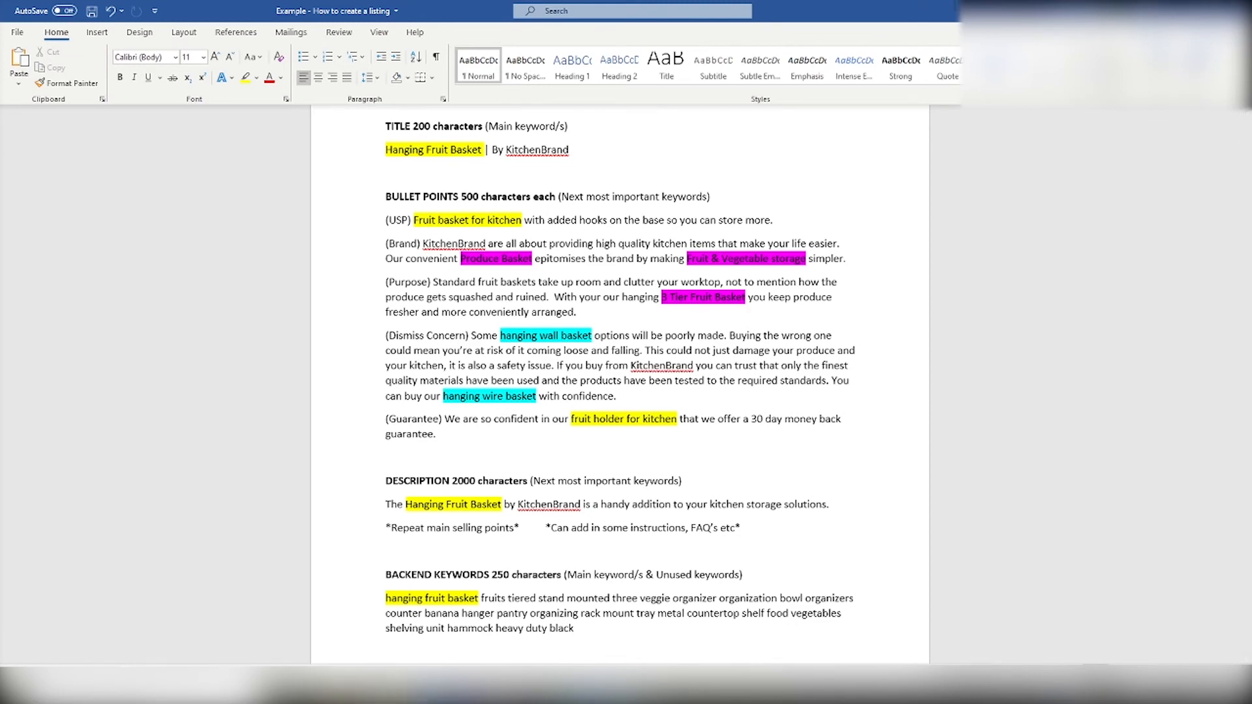
click(366, 688)
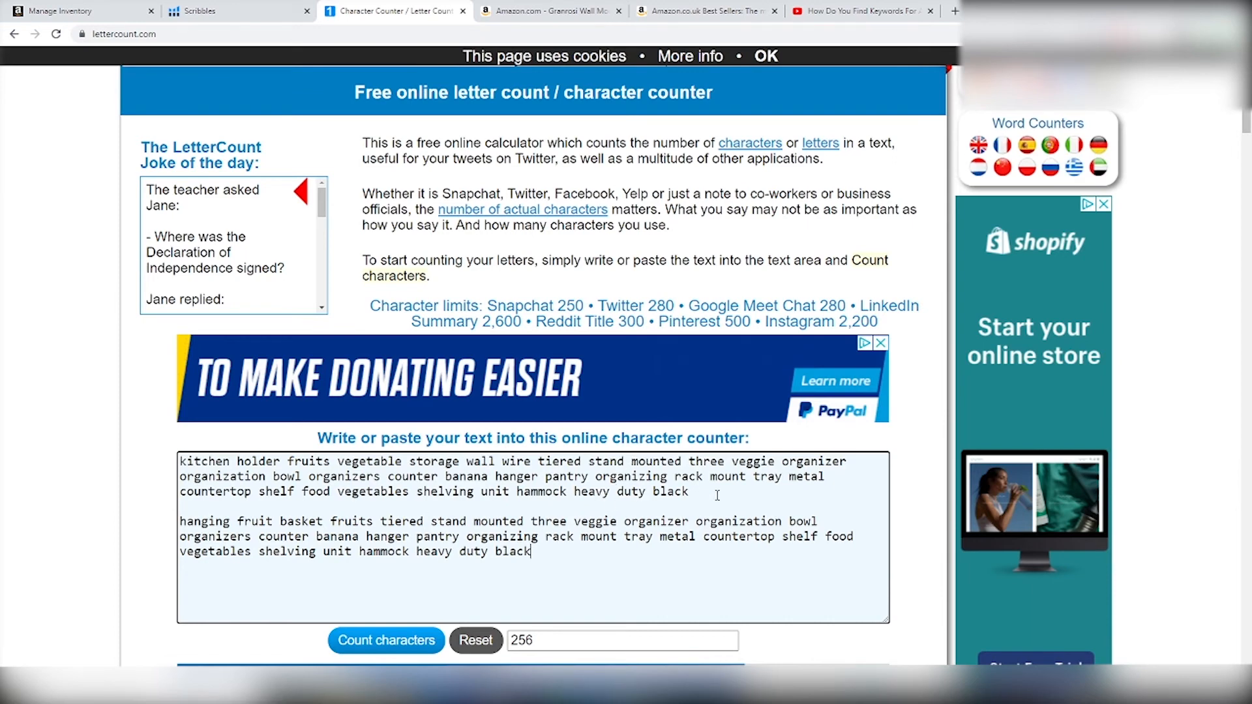
- Delete the unused-words paragraph above the shortened keyword list, count the remaining characters, and highlight "hanging fruit basket"
drag(715, 496, 102, 460)
key(Delete)
key(Delete)
key(Delete)
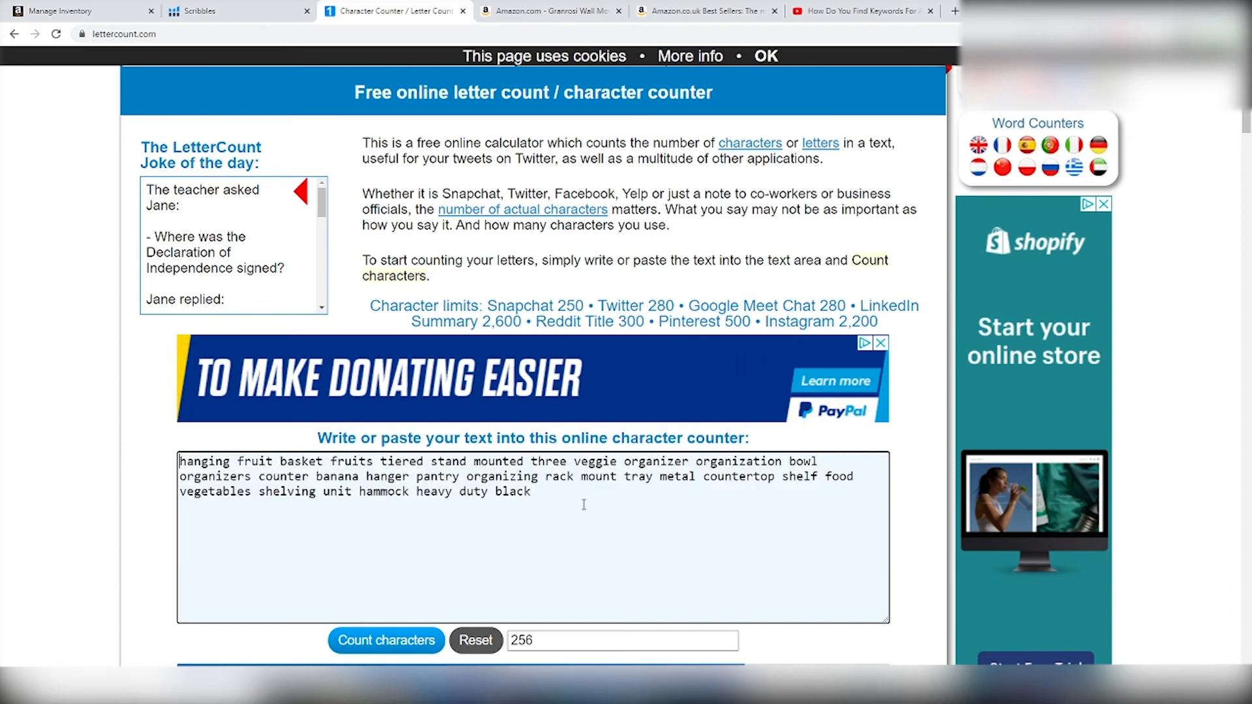
click(409, 643)
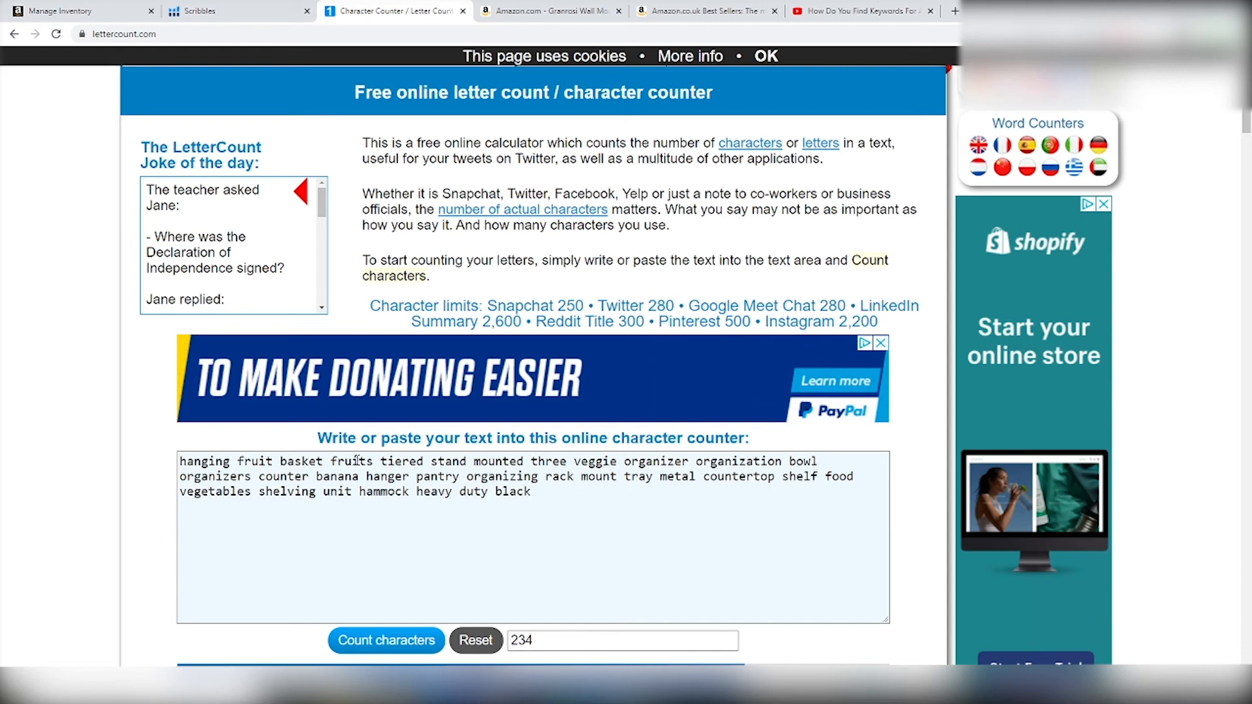
drag(323, 465, 177, 468)
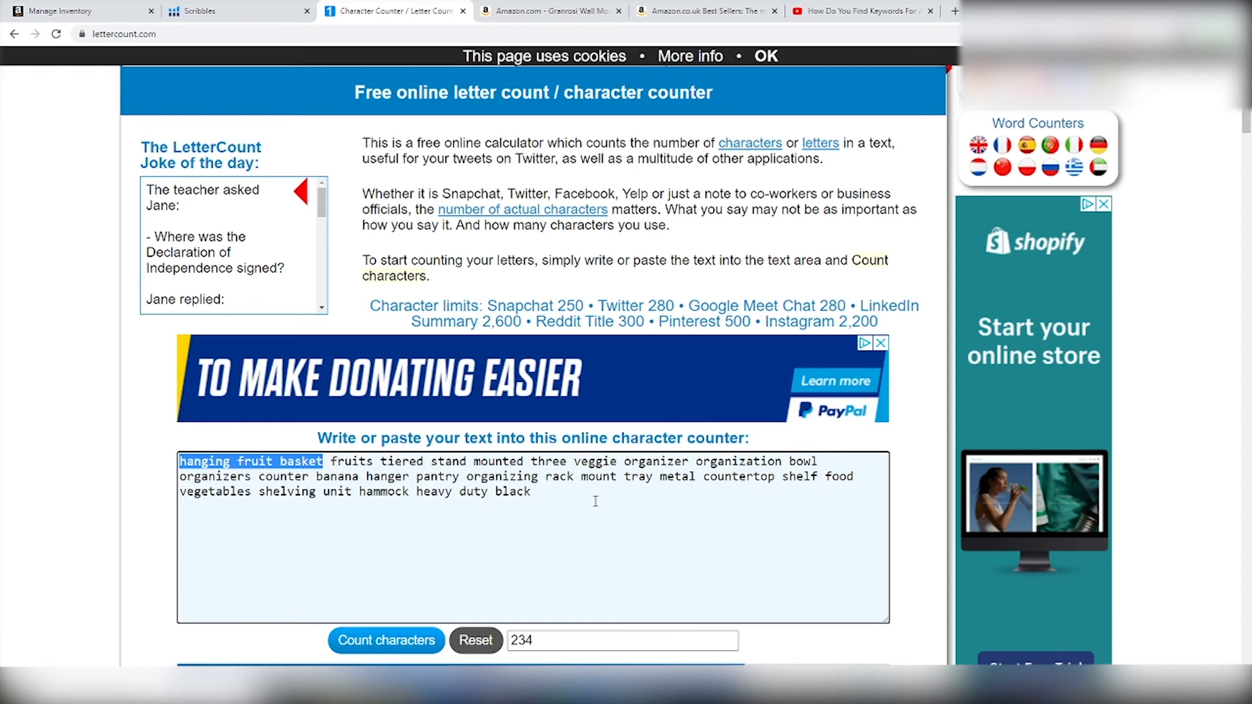
- Switch to the Excel workbook and compare the Master Keyword List sheet with the keywords on the Frankenstein sheet
key(alt+Tab)
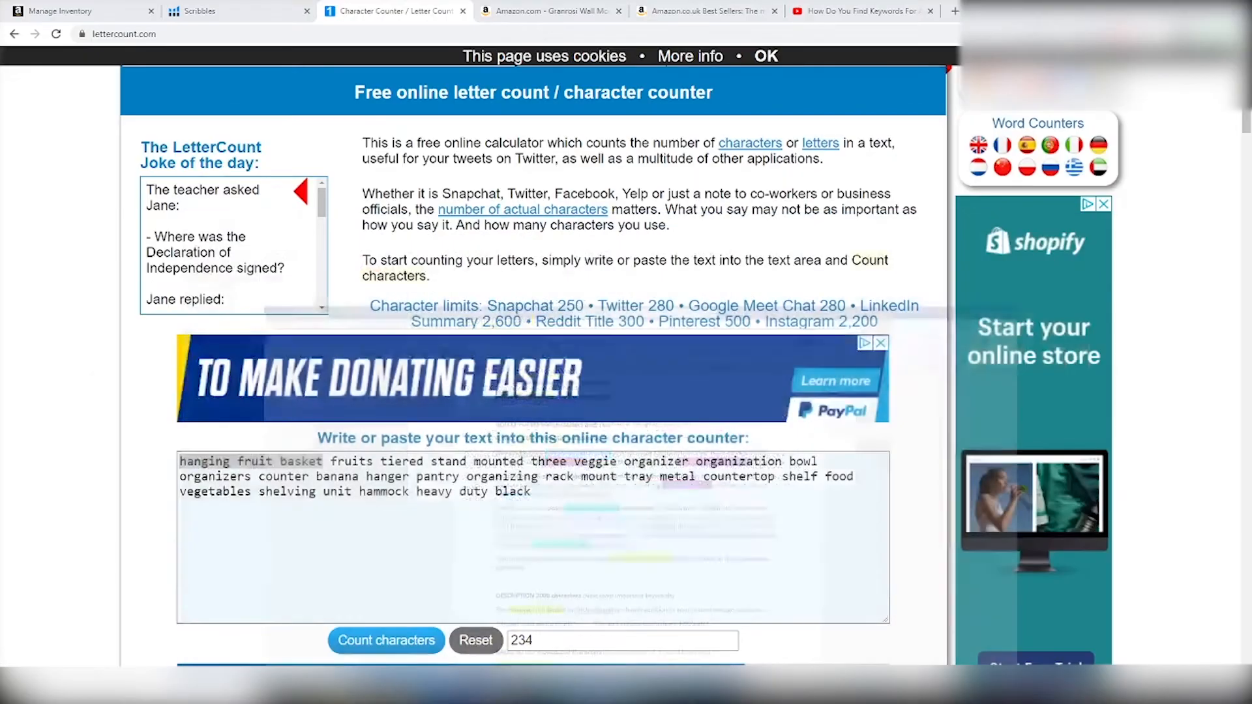
drag(180, 461, 323, 461)
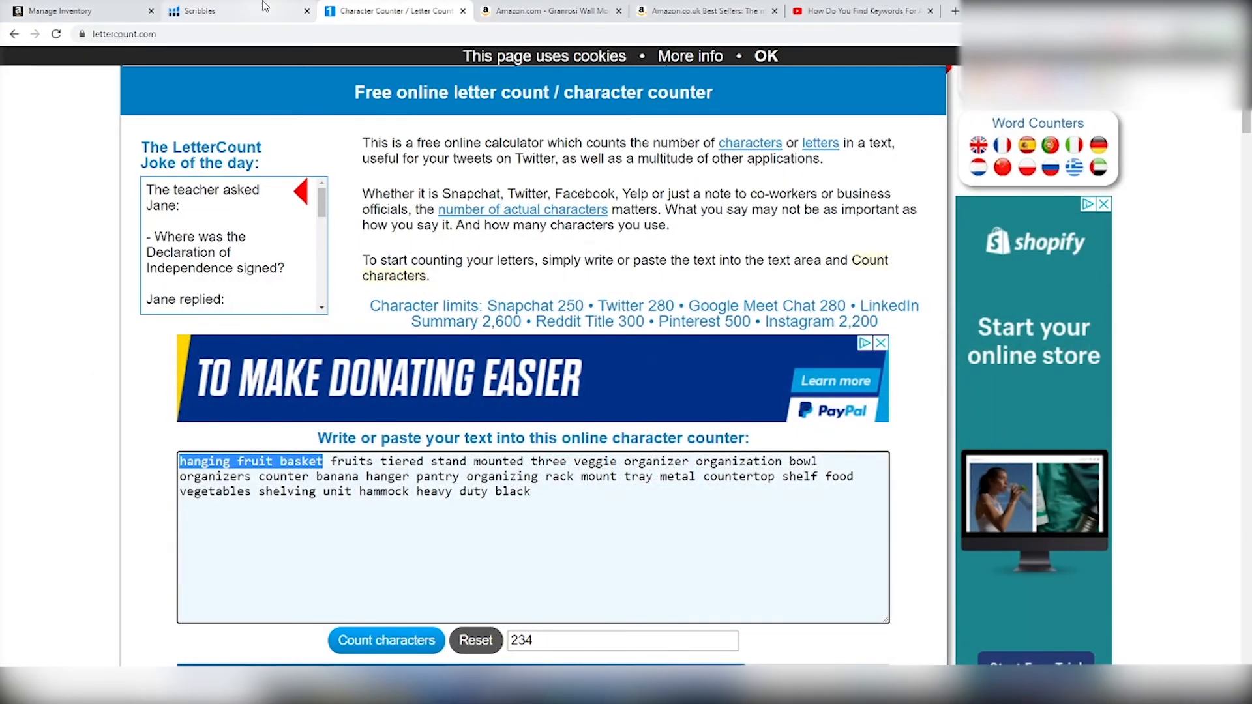
click(235, 11)
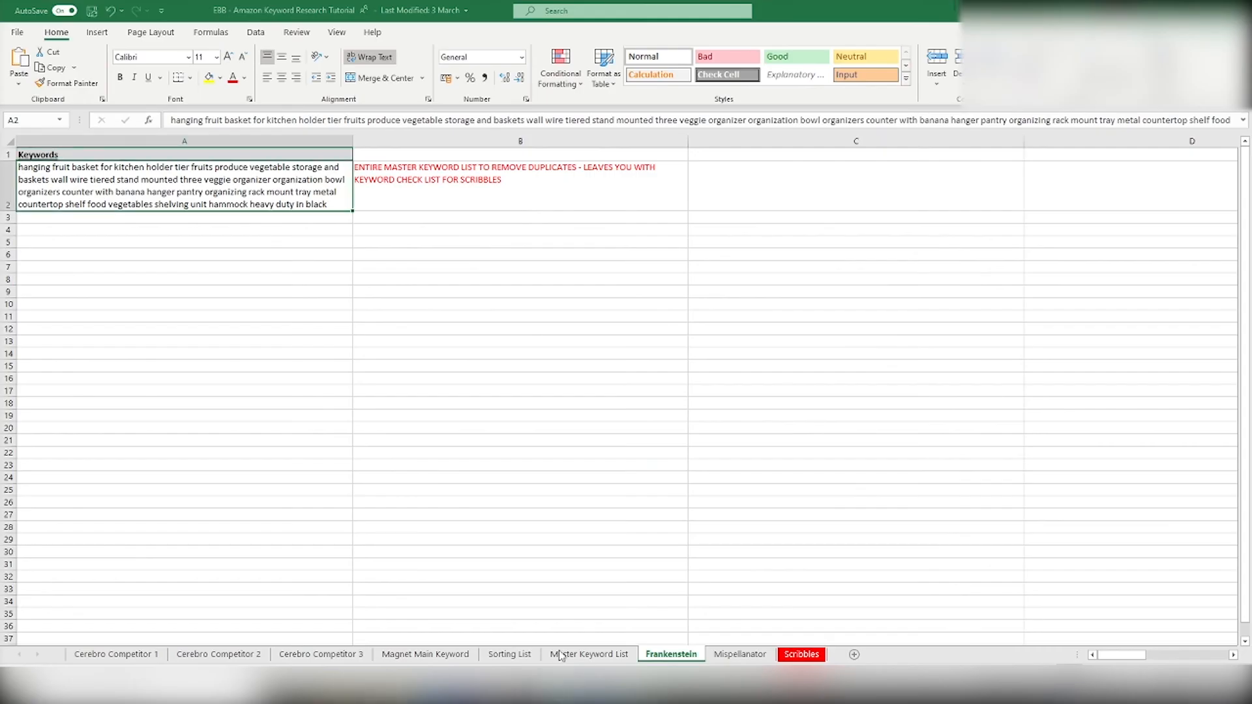
click(590, 654)
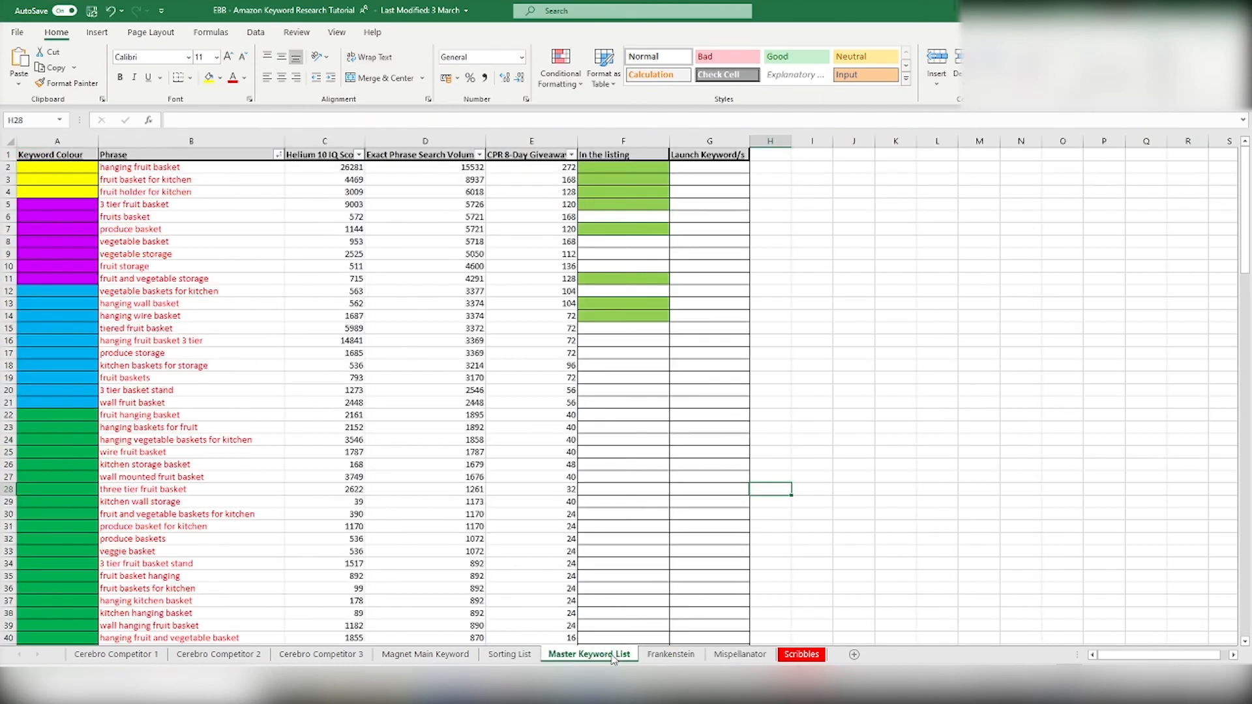
click(672, 654)
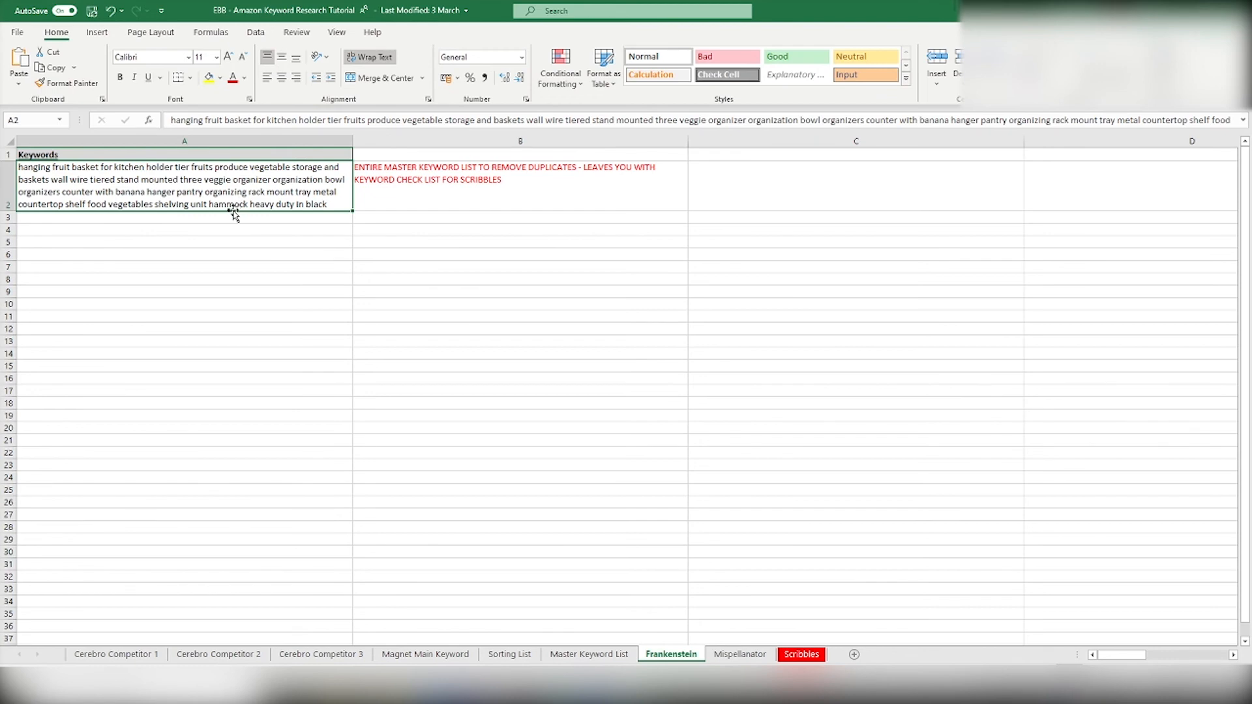
click(575, 652)
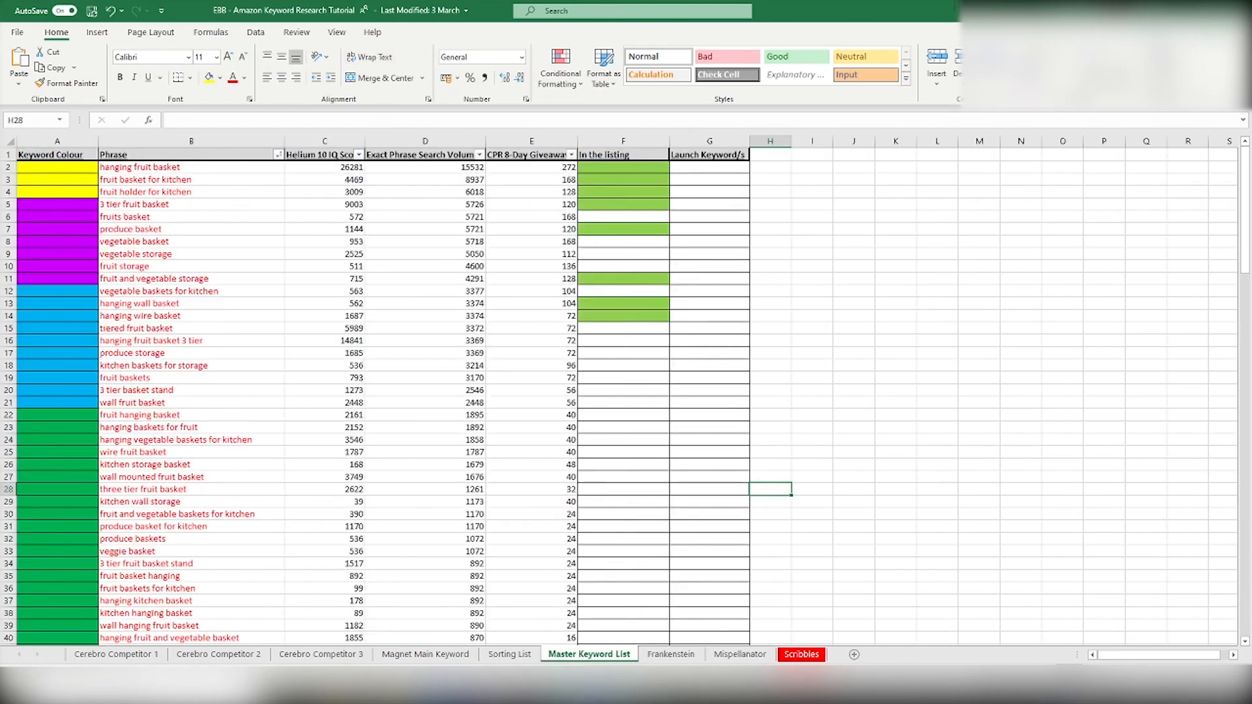
- Review the Word listing draft, the option for copying unused words in Scribbles, and the keyword text in LetterCount
click(545, 689)
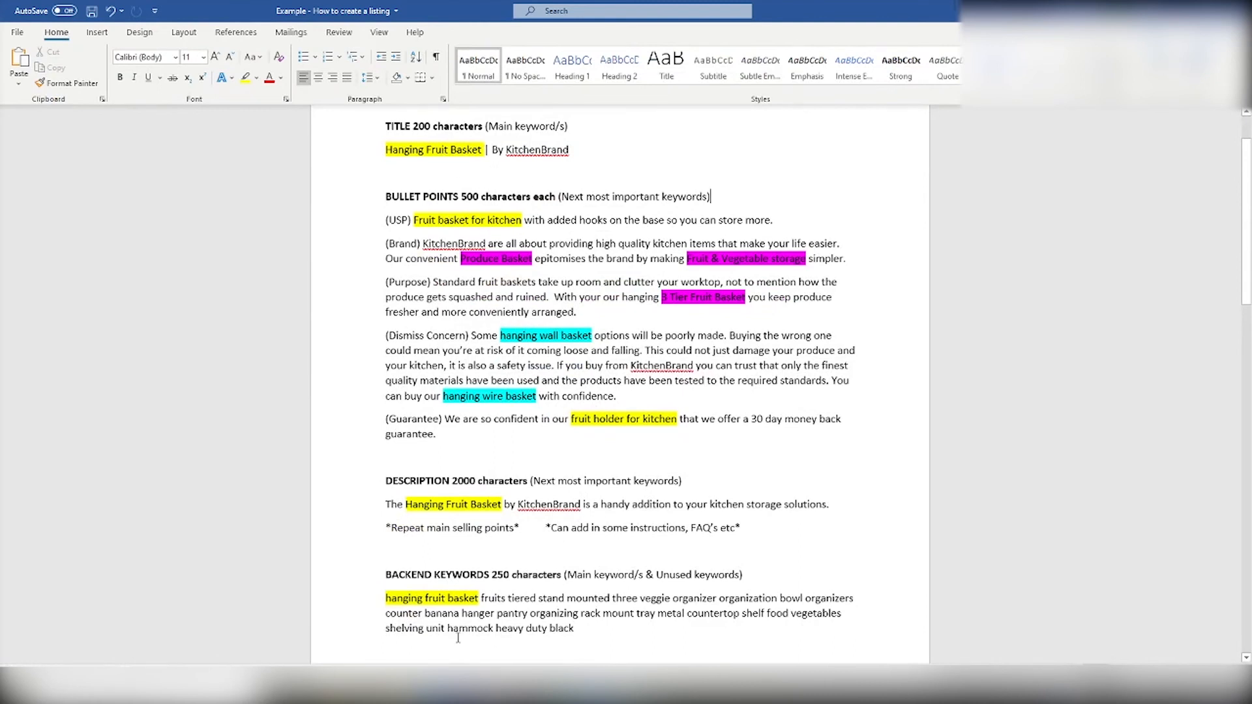
click(438, 688)
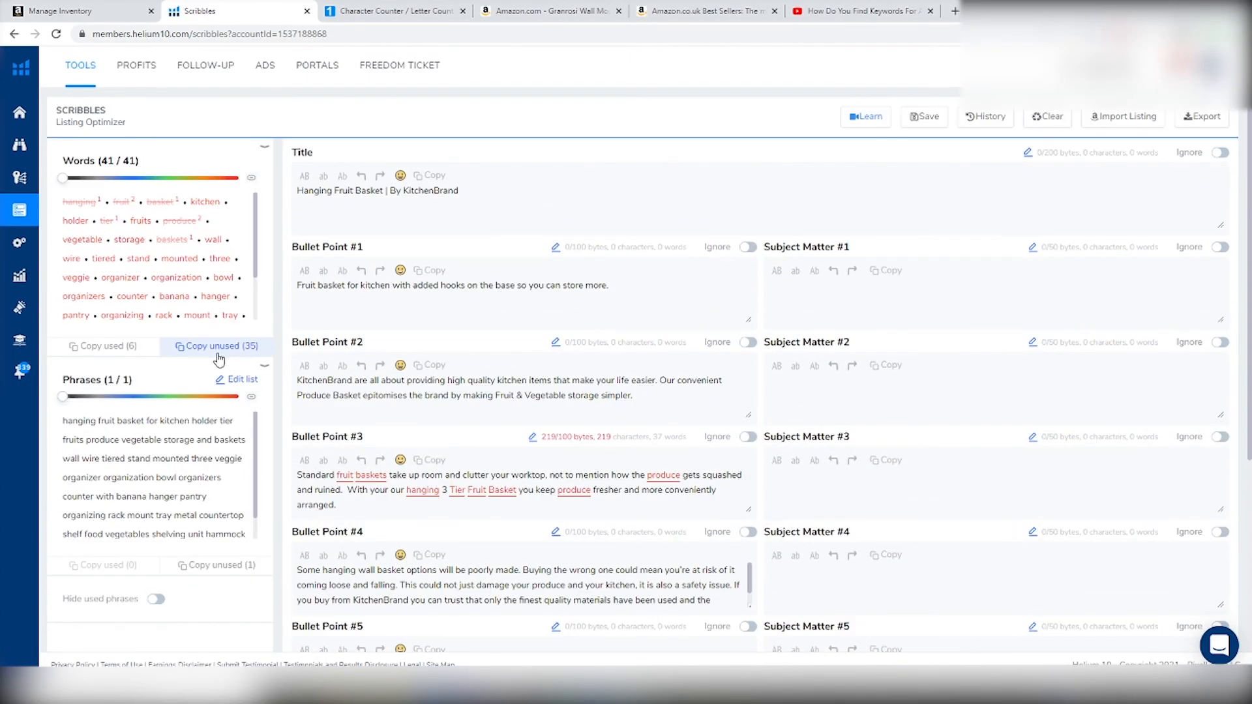
click(218, 359)
key(ctrl+Tab)
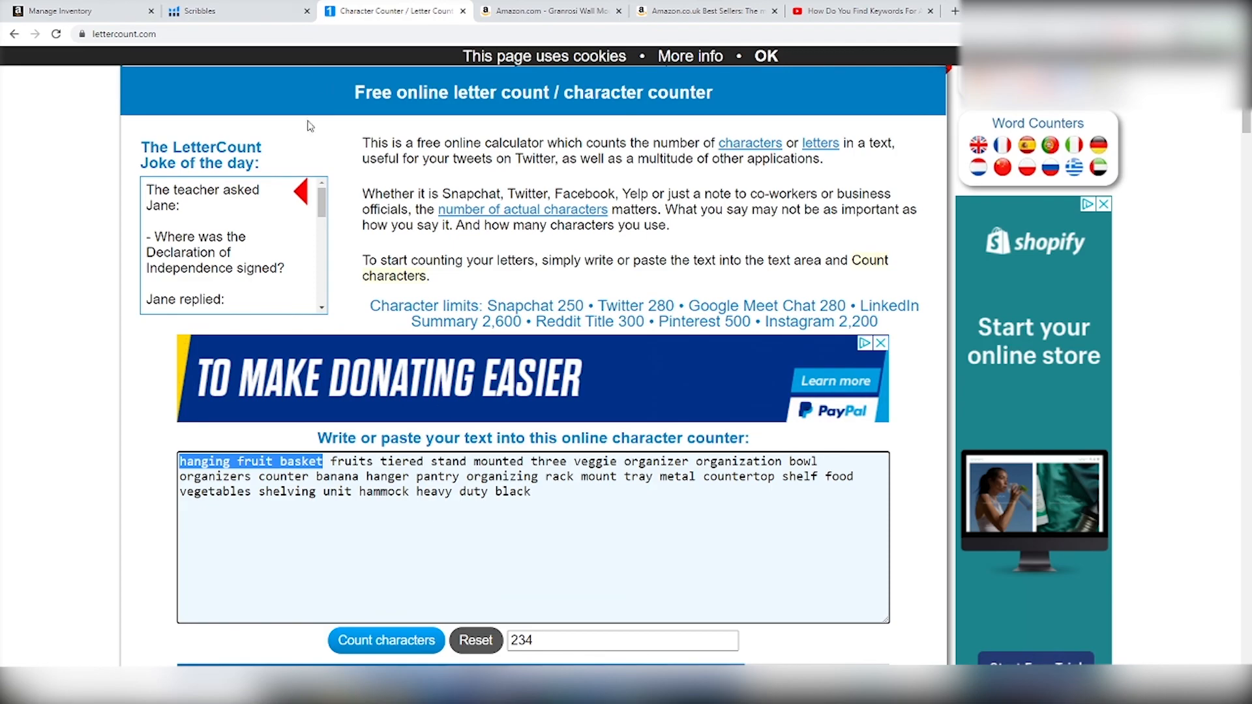
- Check the Word listing draft against the Master Keyword List in Excel, then return to LetterCount in the browser
key(alt+Tab)
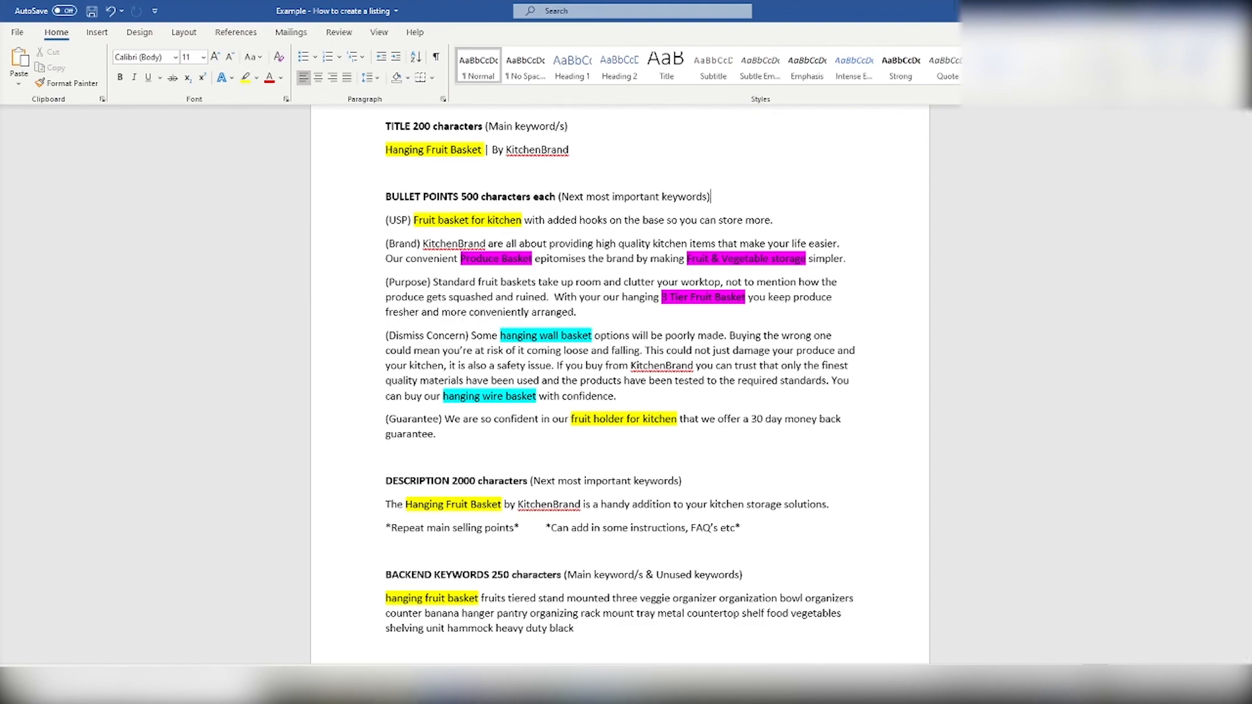
key(alt+Tab)
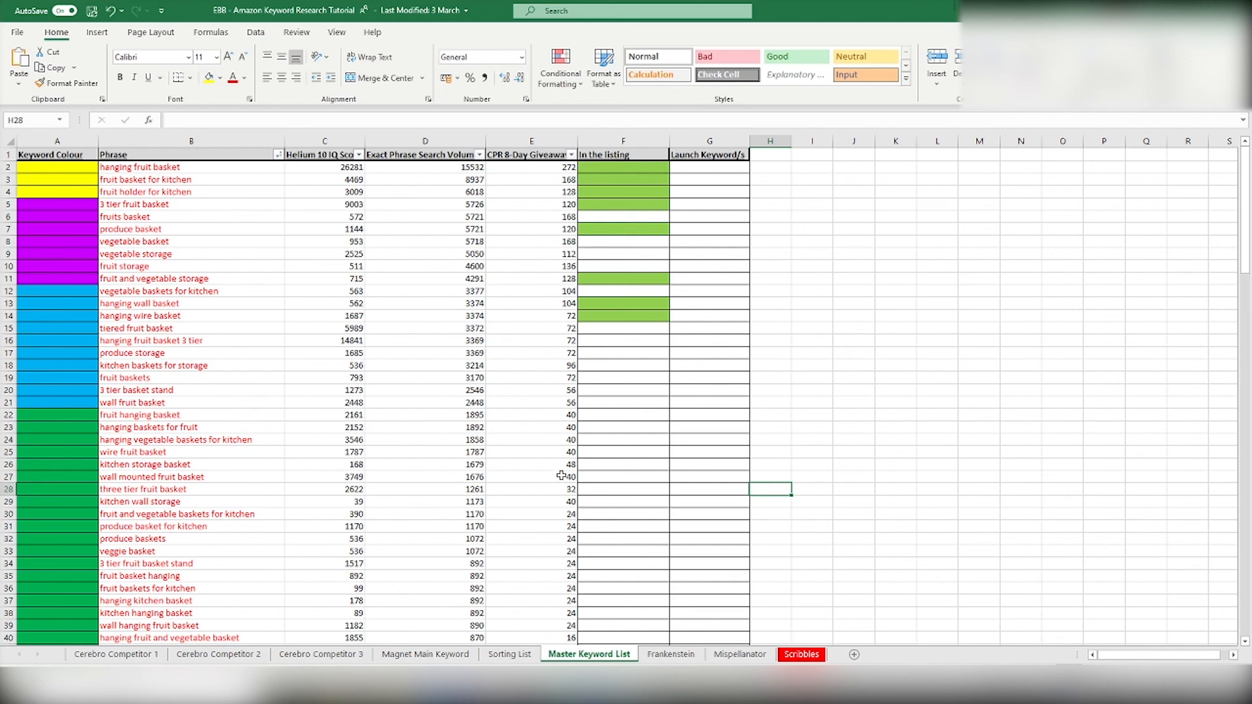
click(421, 688)
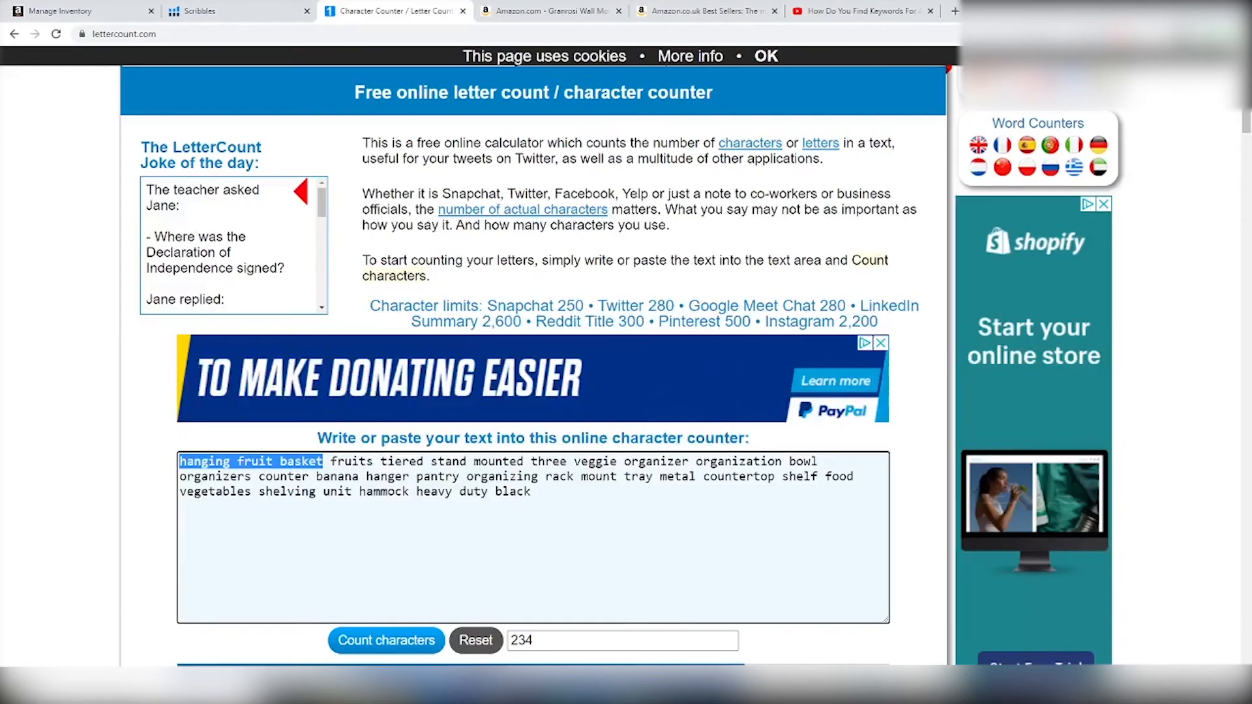
- View the YouTube tutorial on finding keywords for Amazon, then return to the Scribbles listing
click(809, 16)
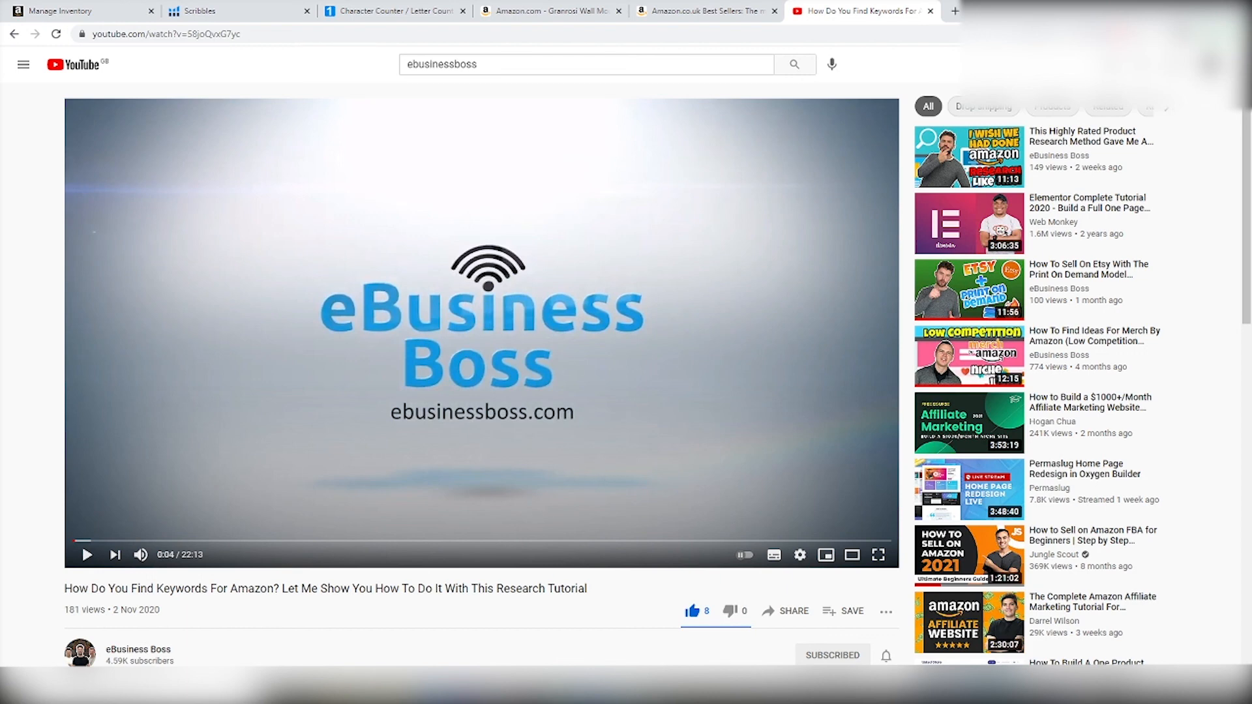
click(512, 686)
click(236, 10)
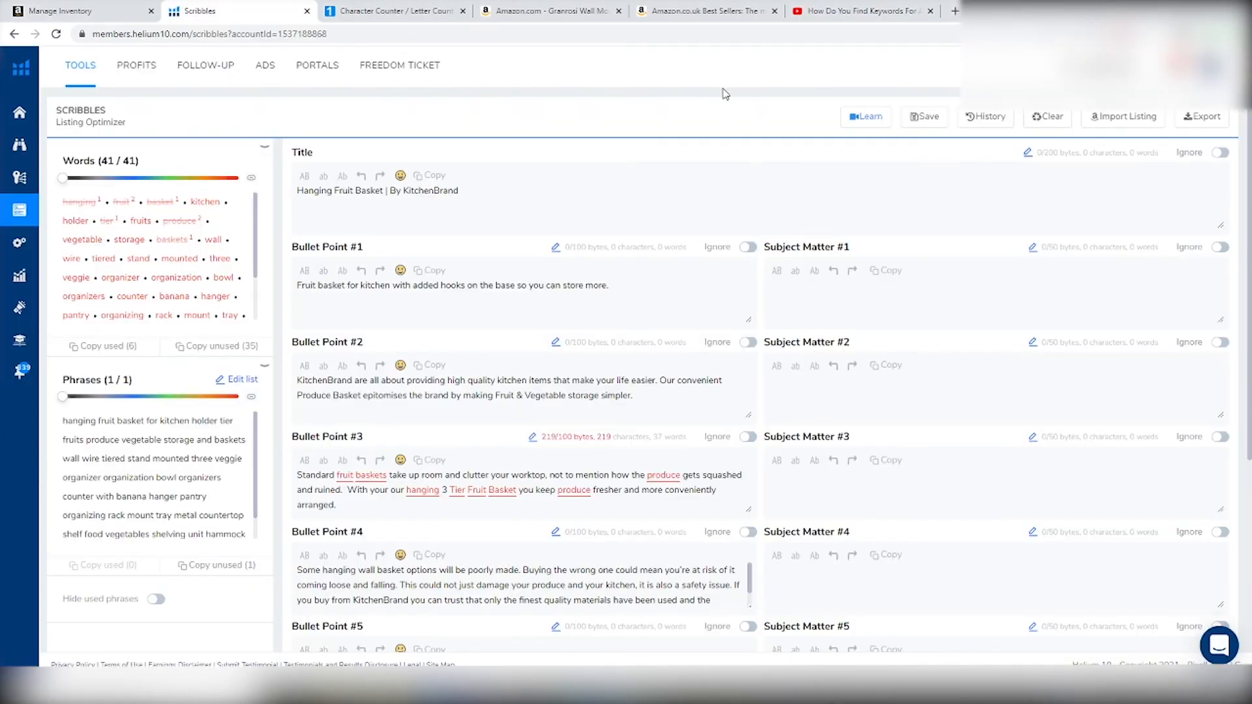